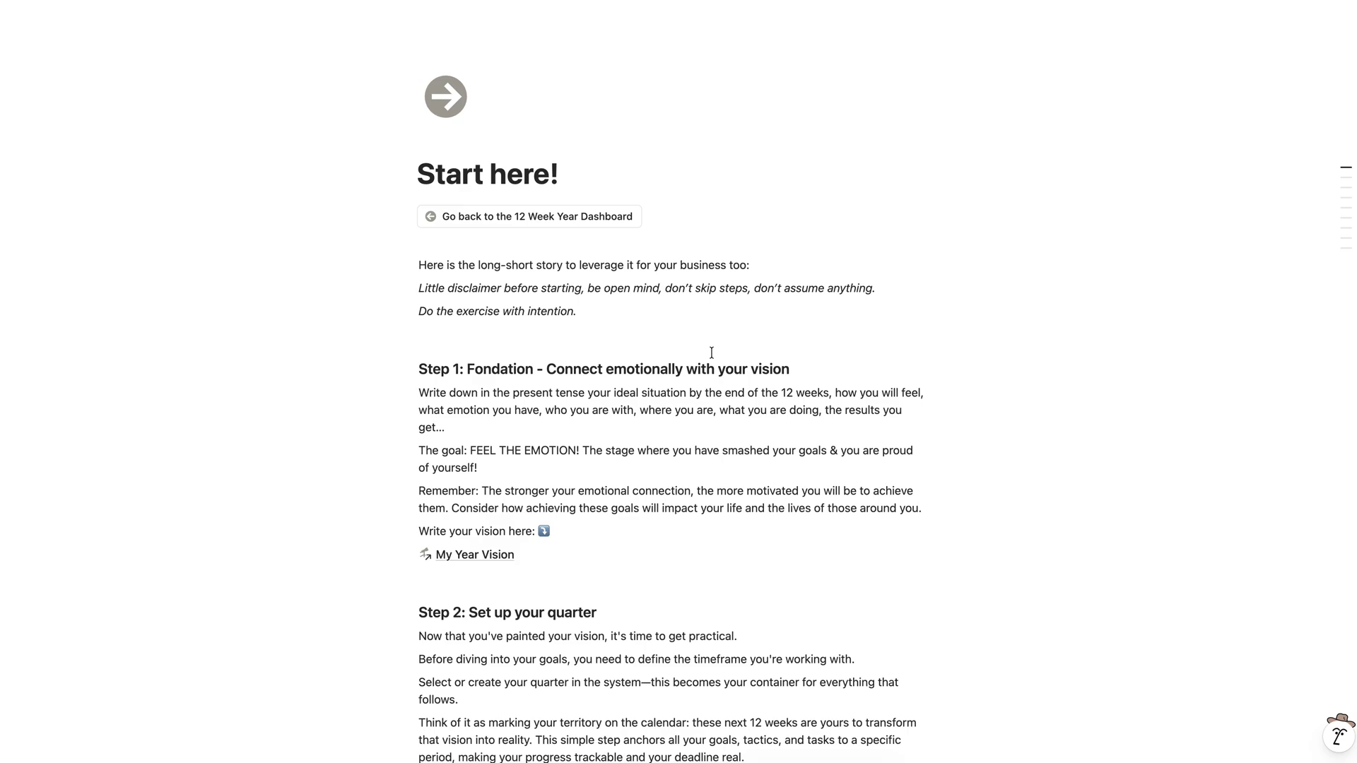
# - Open the My Year Vision page linked in Step 1, review its how-to instructions, and return to the 12 Week Year dashboard
pyautogui.click(486, 554)
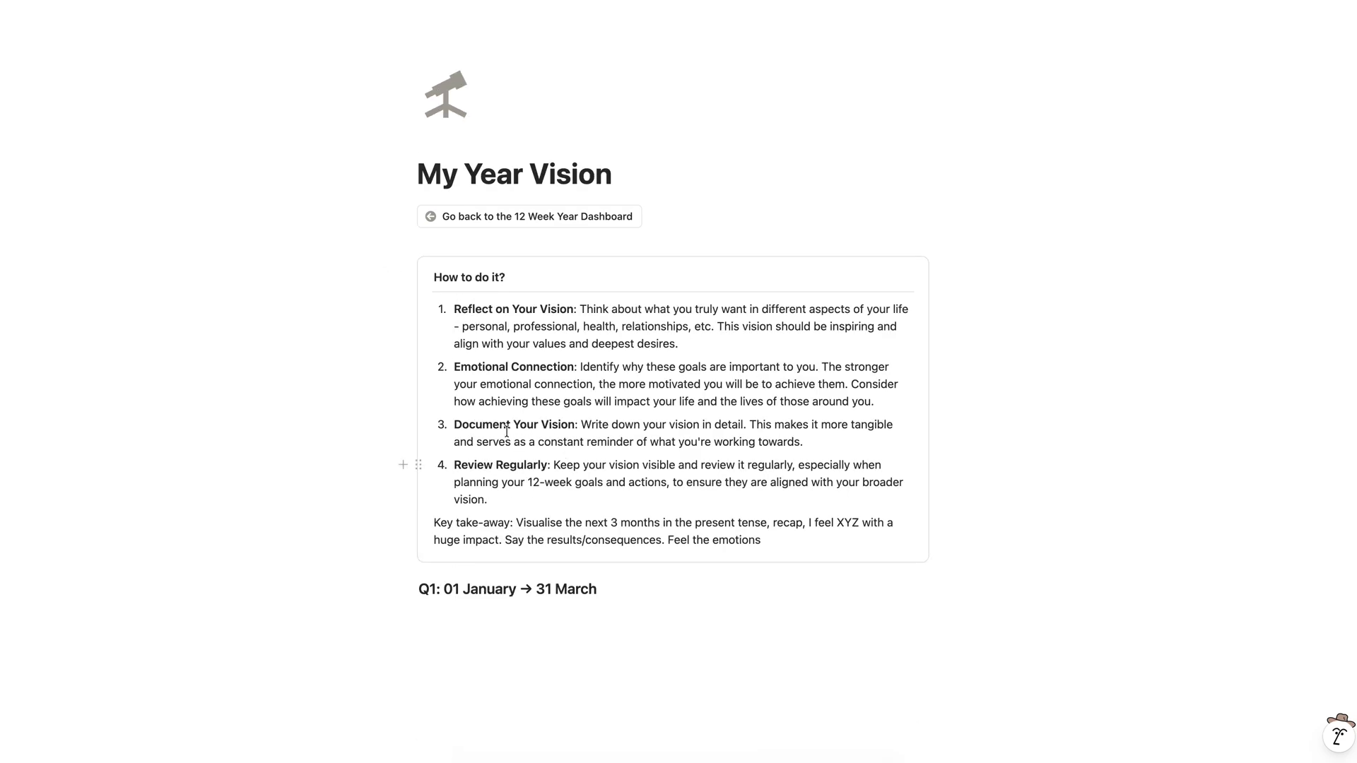
pyautogui.scroll(-3, 523, 501)
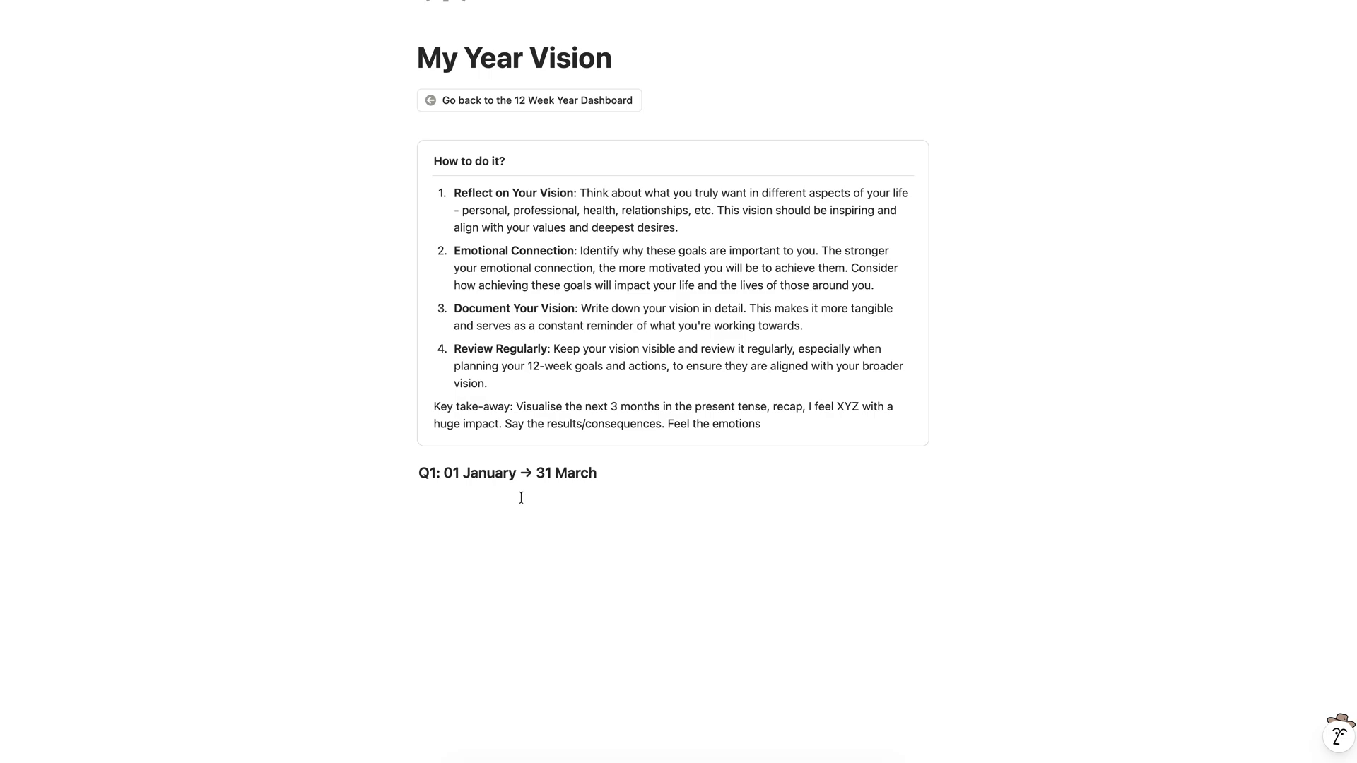
pyautogui.click(537, 102)
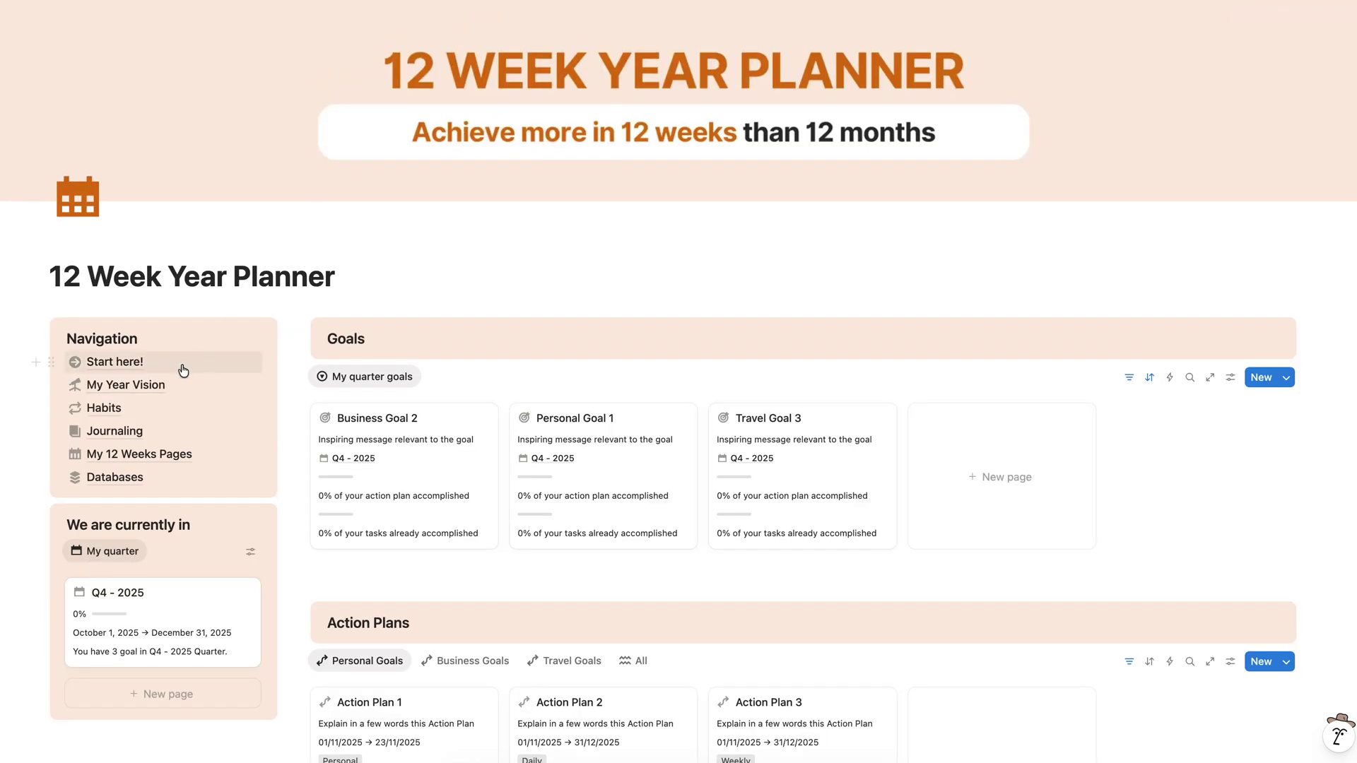
# - Open the Start here! guide and review the Step 2 section on setting up the quarter
pyautogui.click(115, 362)
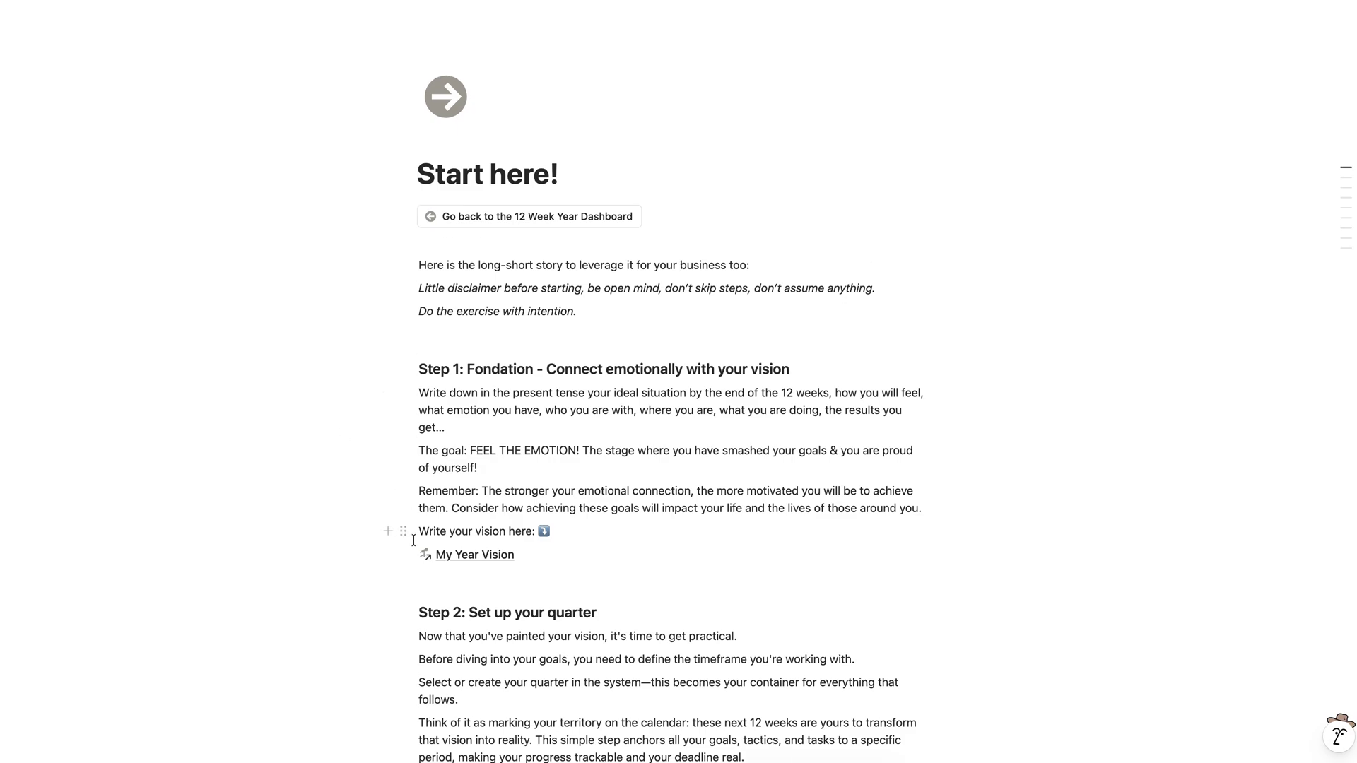
pyautogui.scroll(-5, 414, 541)
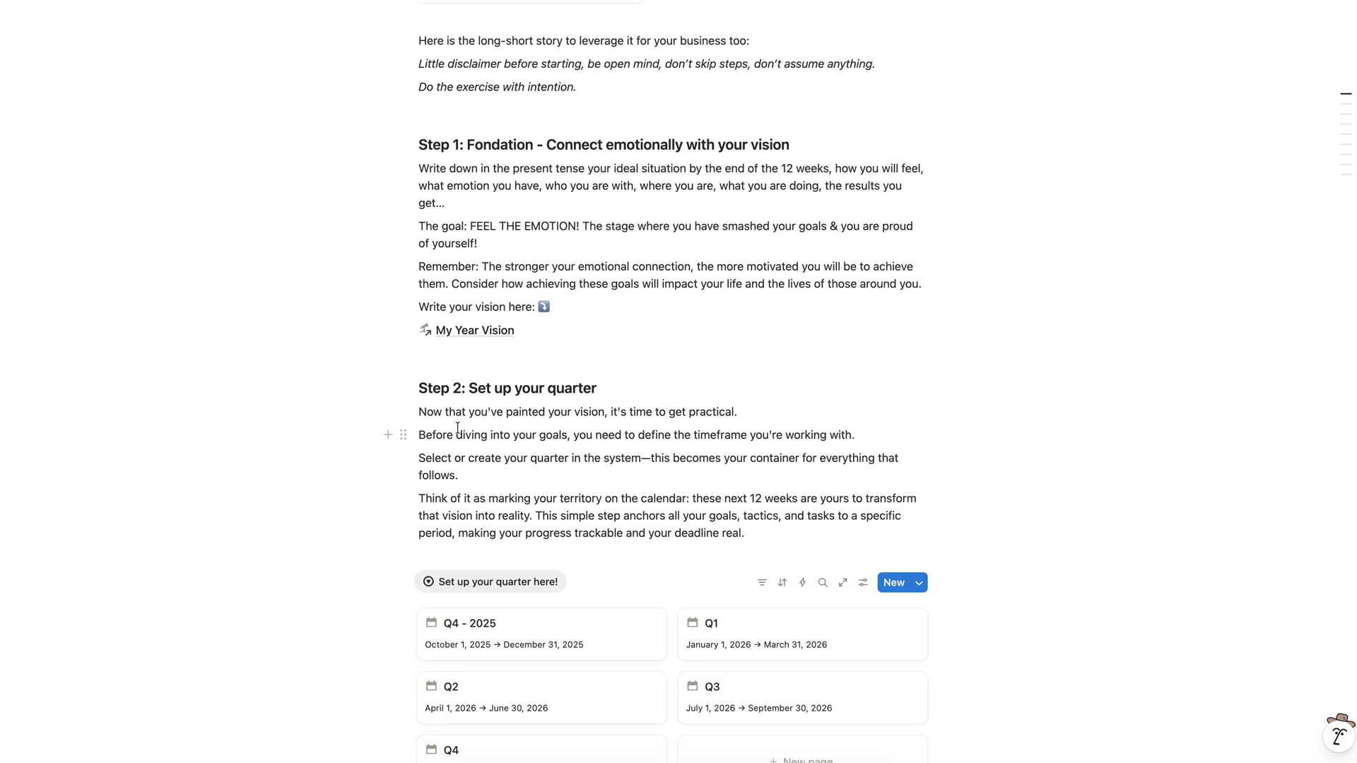
pyautogui.scroll(-3, 458, 428)
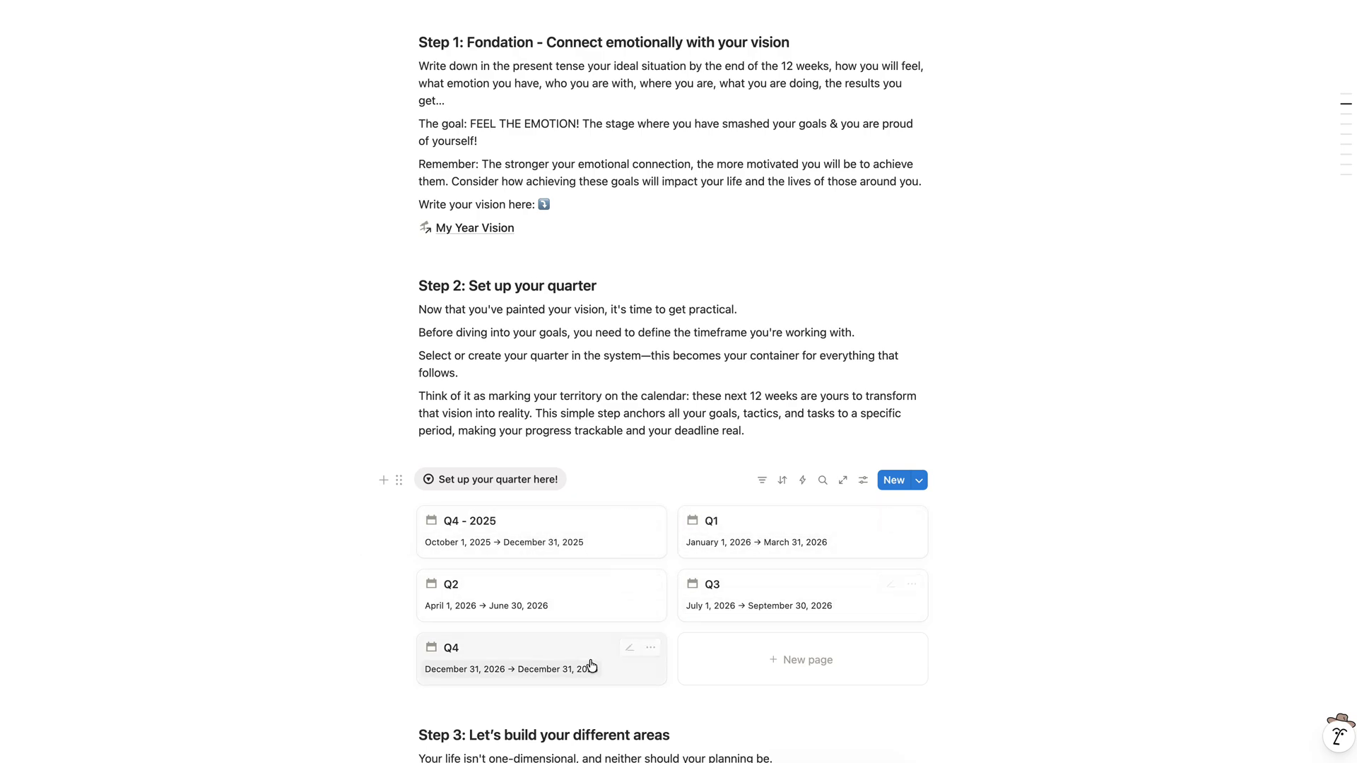
pyautogui.scroll(-1, 591, 666)
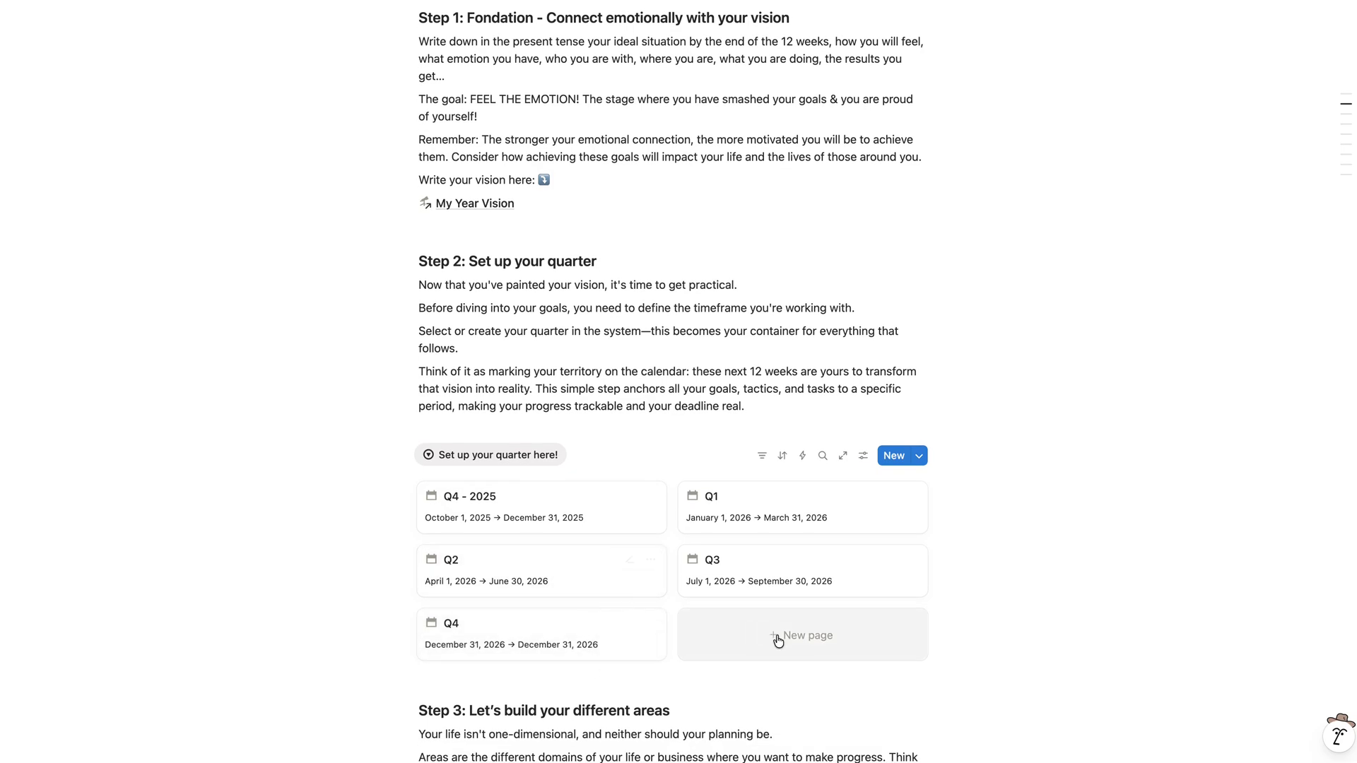
# - Add a blank page to the quarters under Step 2 and delete it again
pyautogui.click(807, 633)
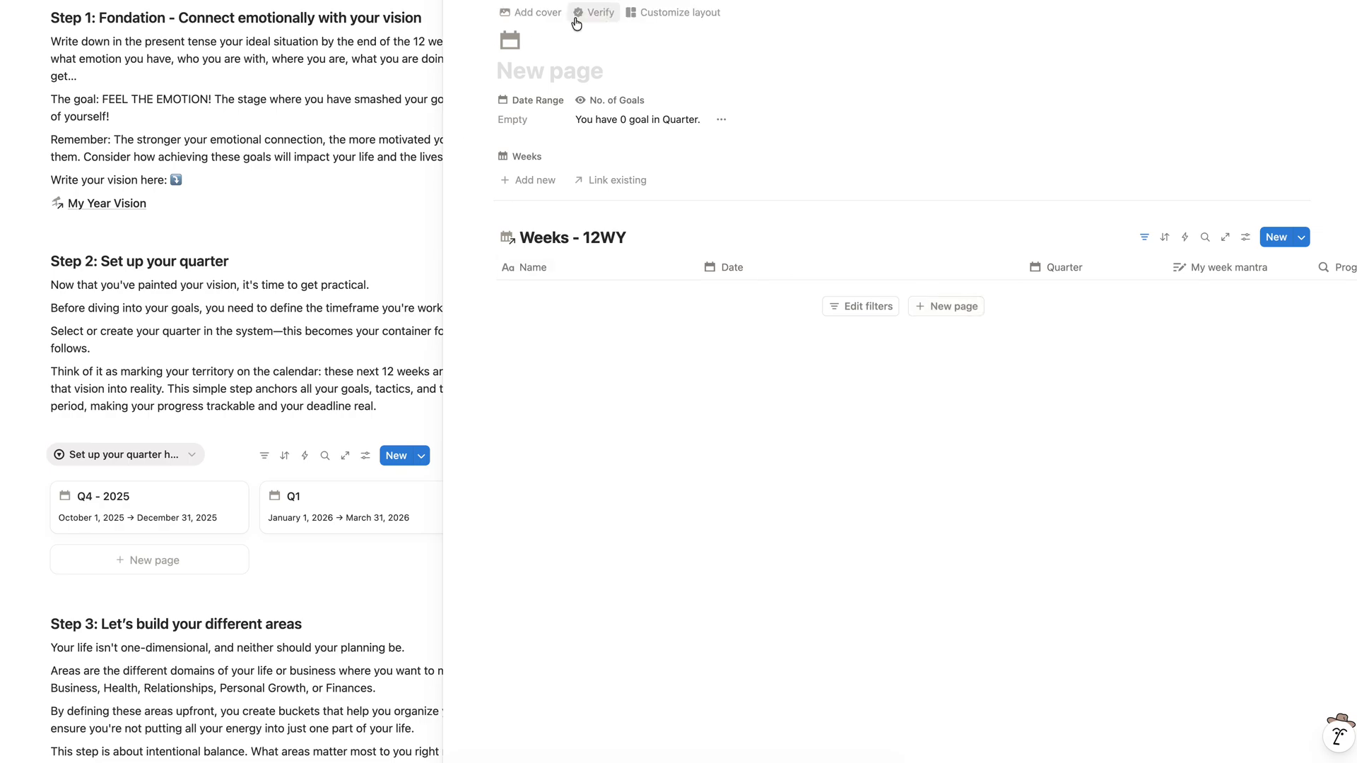
pyautogui.press('Escape')
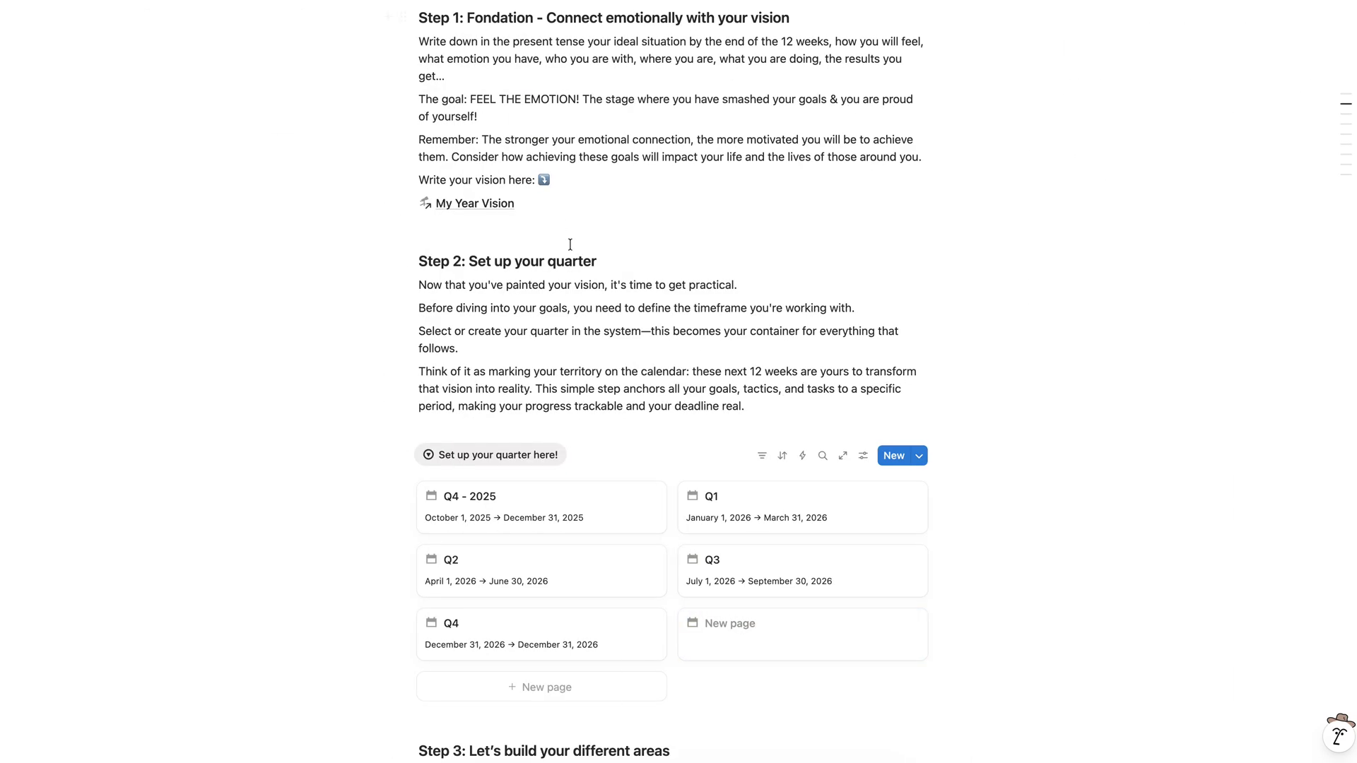
pyautogui.scroll(-2, 626, 371)
pyautogui.scroll(-4, 627, 371)
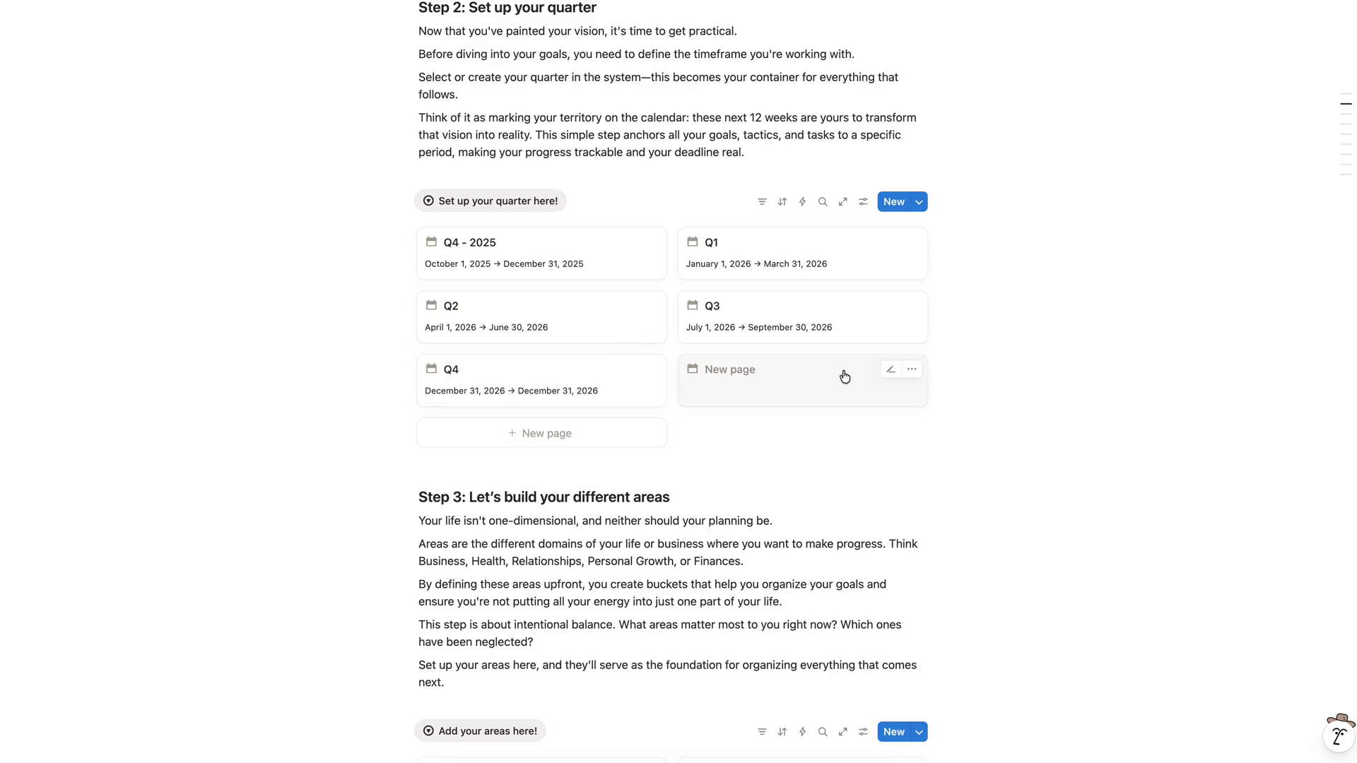
pyautogui.click(911, 368)
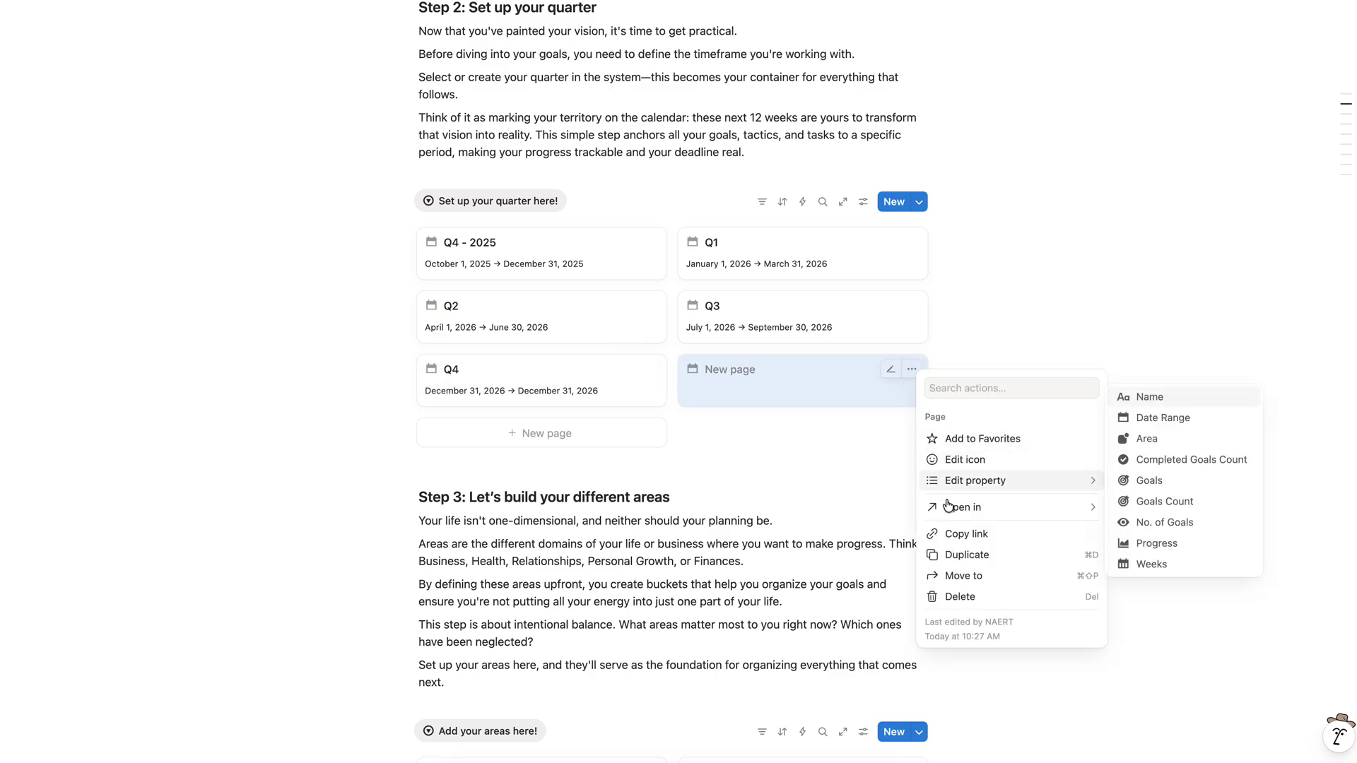
pyautogui.click(960, 597)
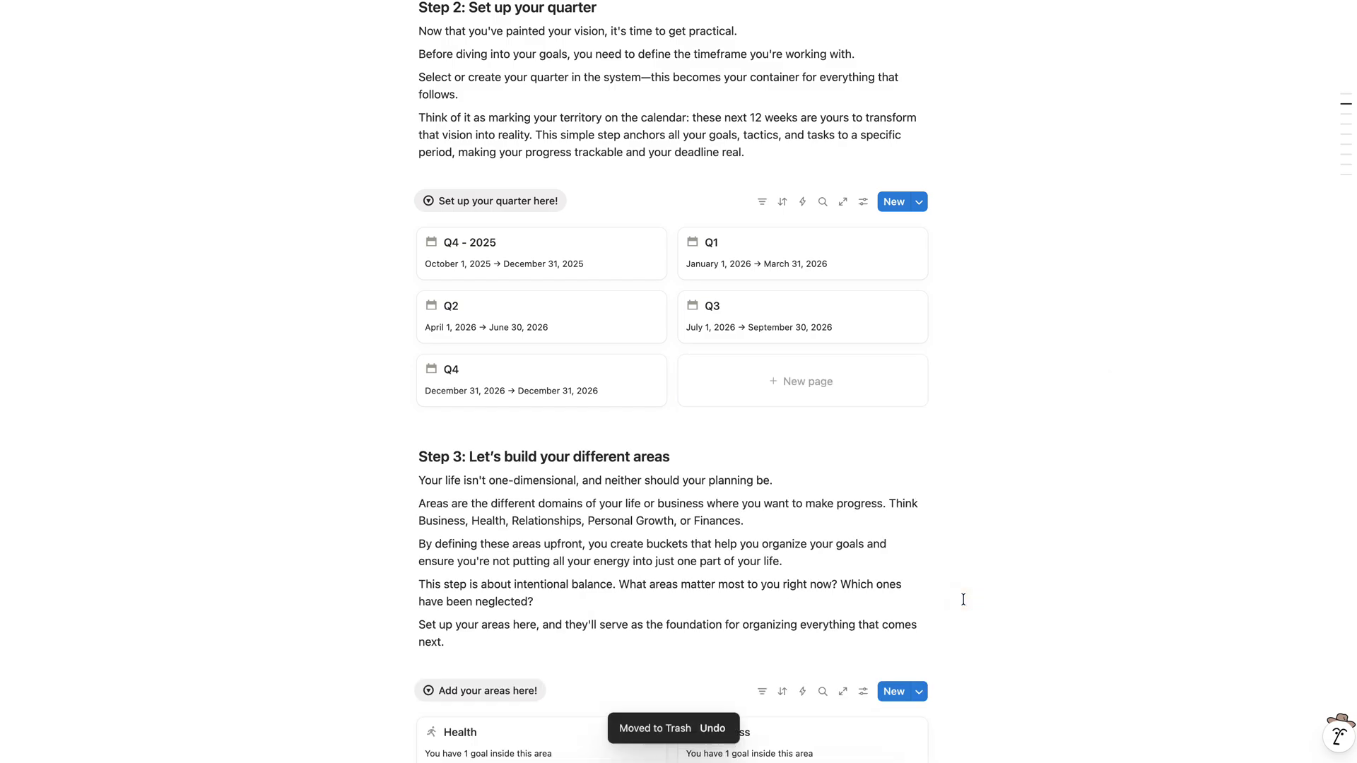
# - Review the areas under Step 3 and open the Health area's name for editing without changing it
pyautogui.scroll(-2, 963, 600)
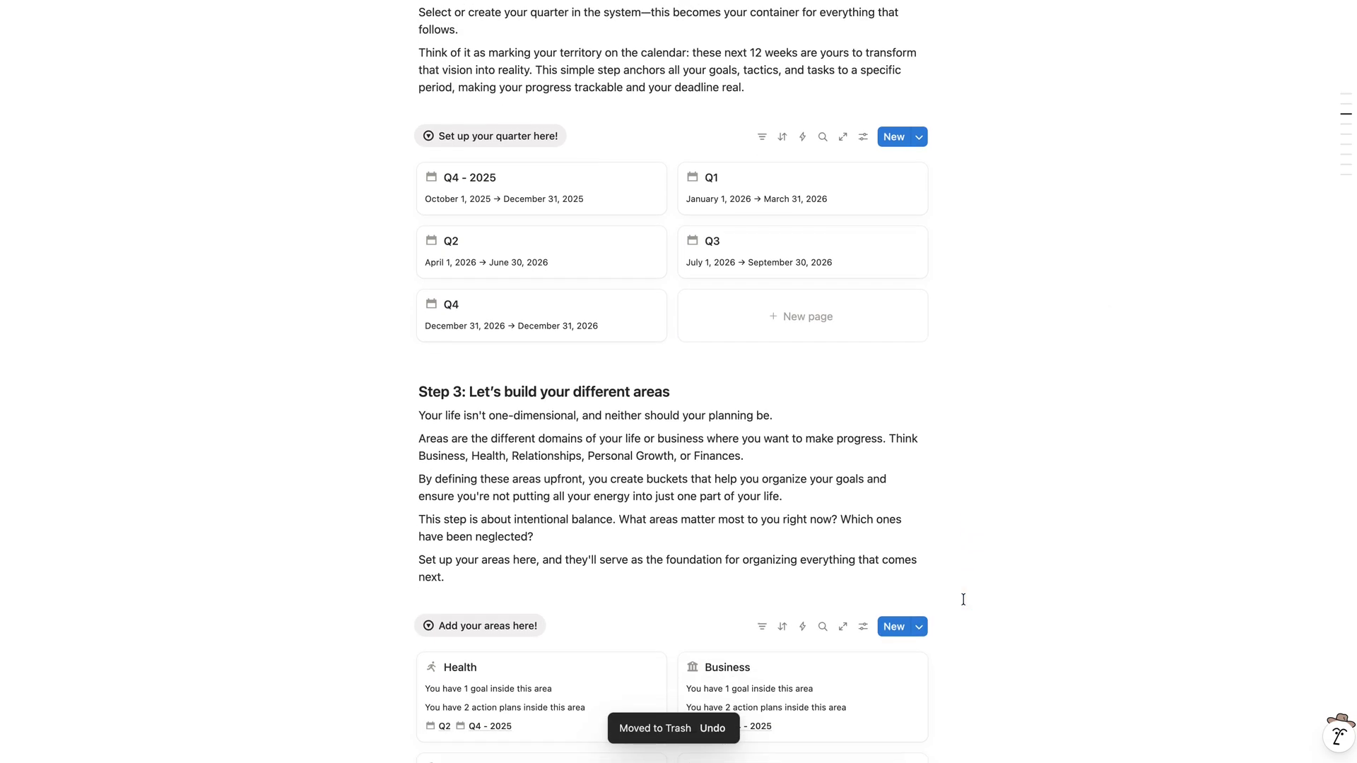
pyautogui.scroll(-4, 963, 600)
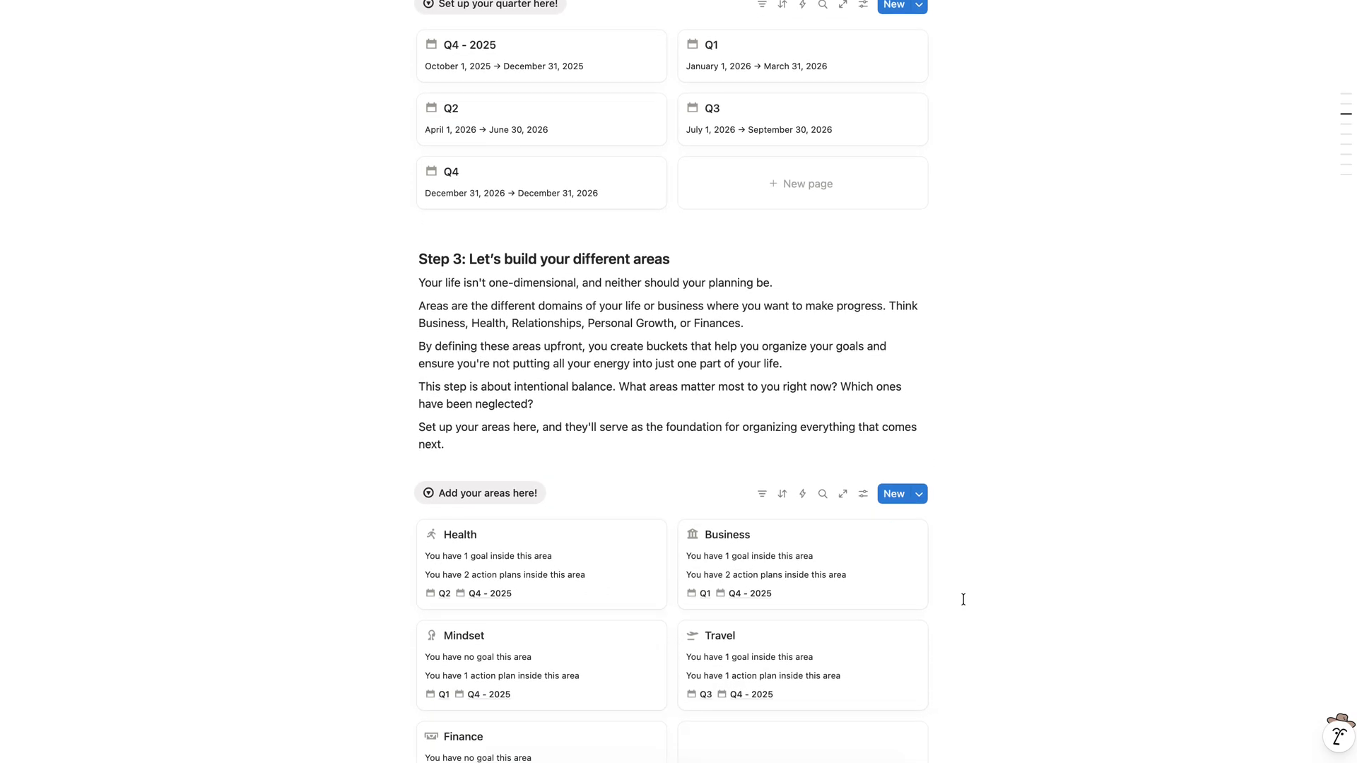
pyautogui.scroll(-3, 963, 599)
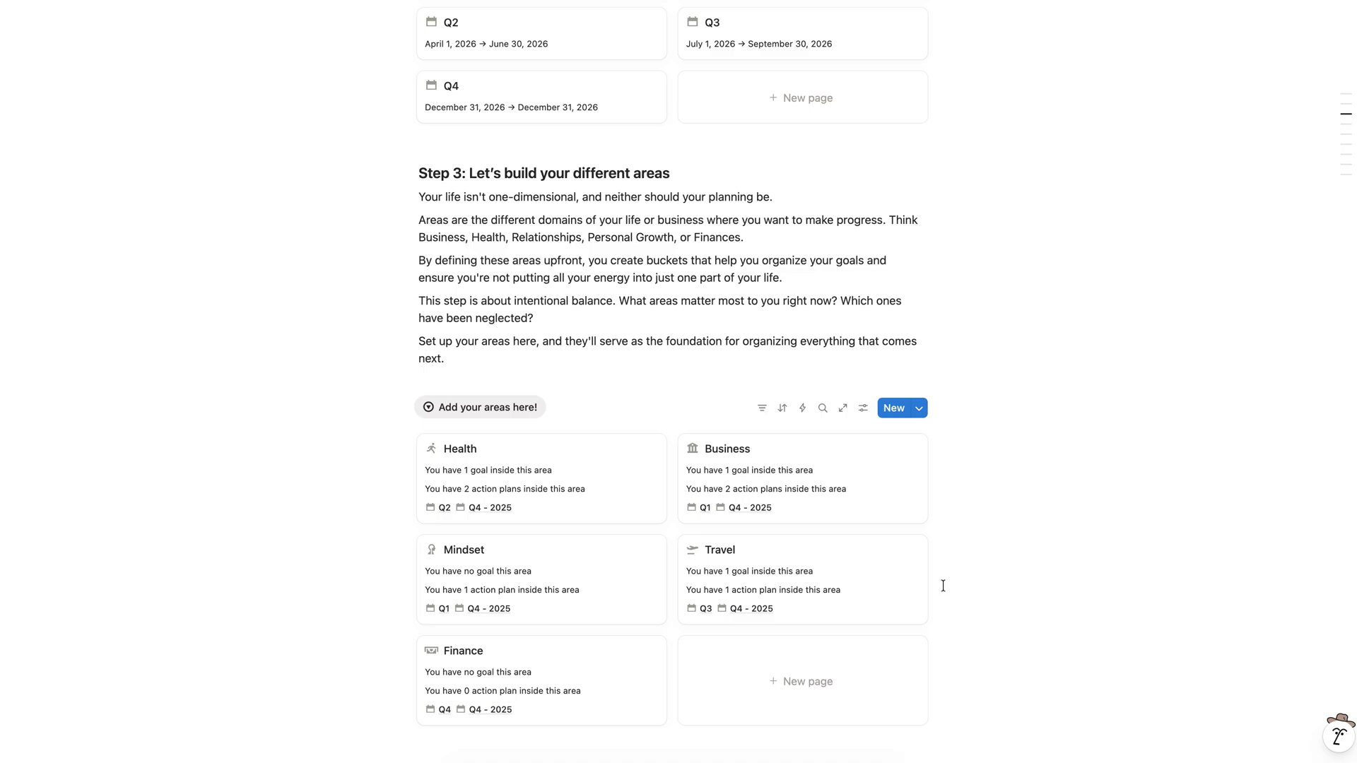
pyautogui.moveTo(442, 448)
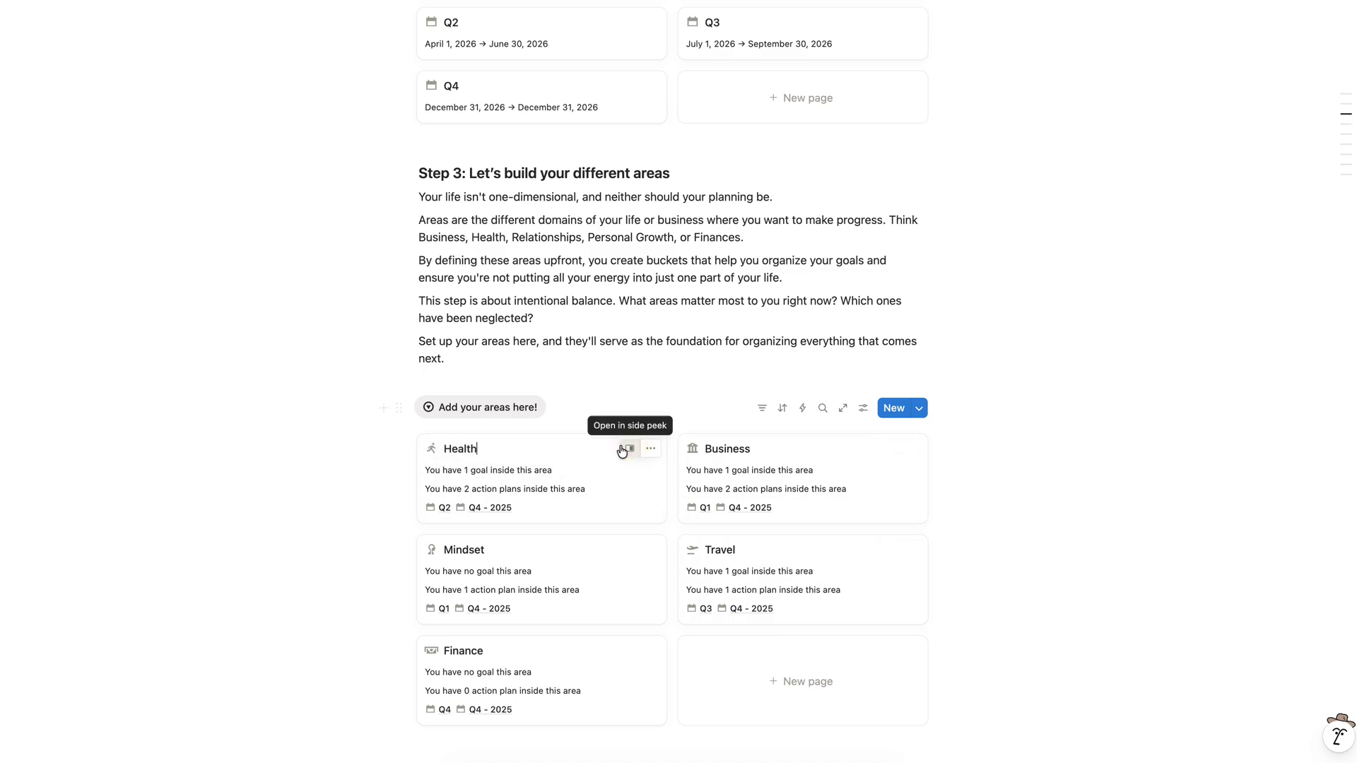
pyautogui.click(632, 449)
pyautogui.moveTo(452, 448); pyautogui.dragTo(473, 444)
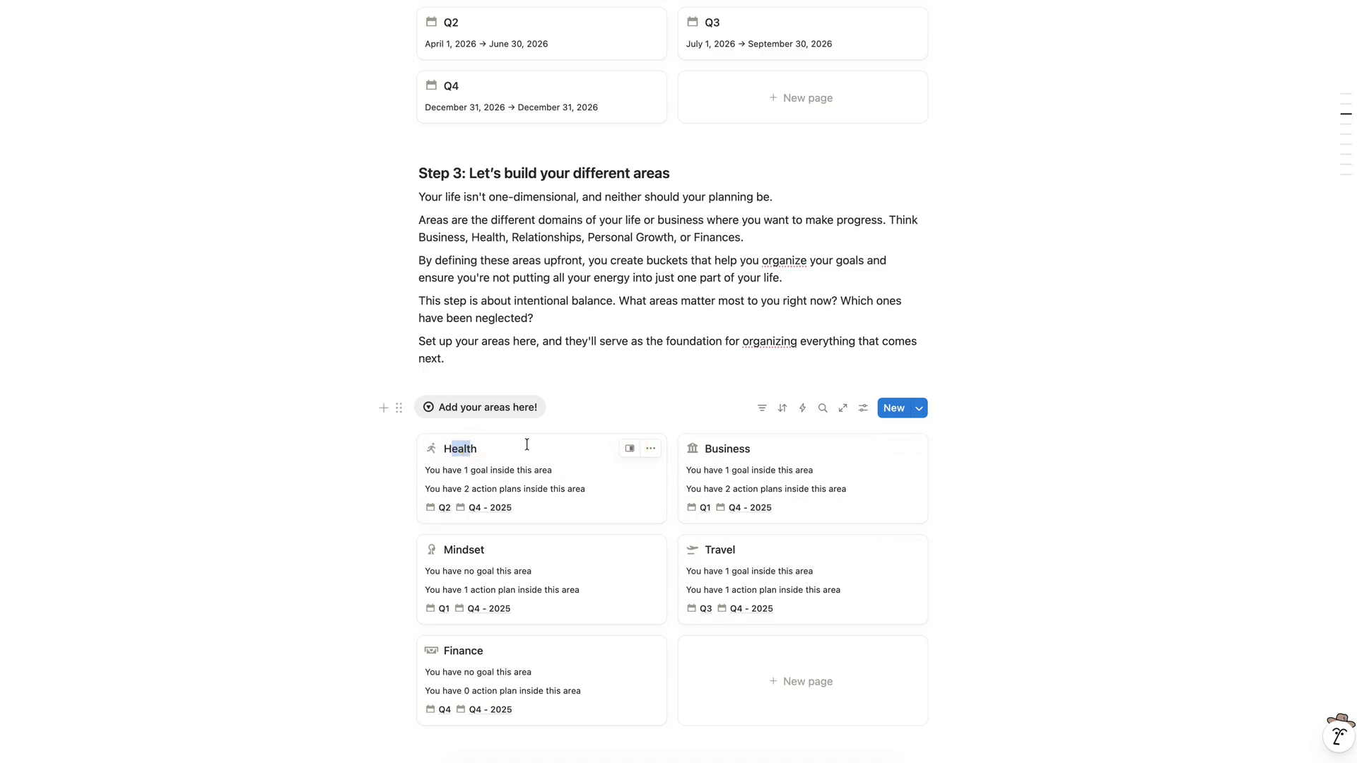
pyautogui.click(327, 474)
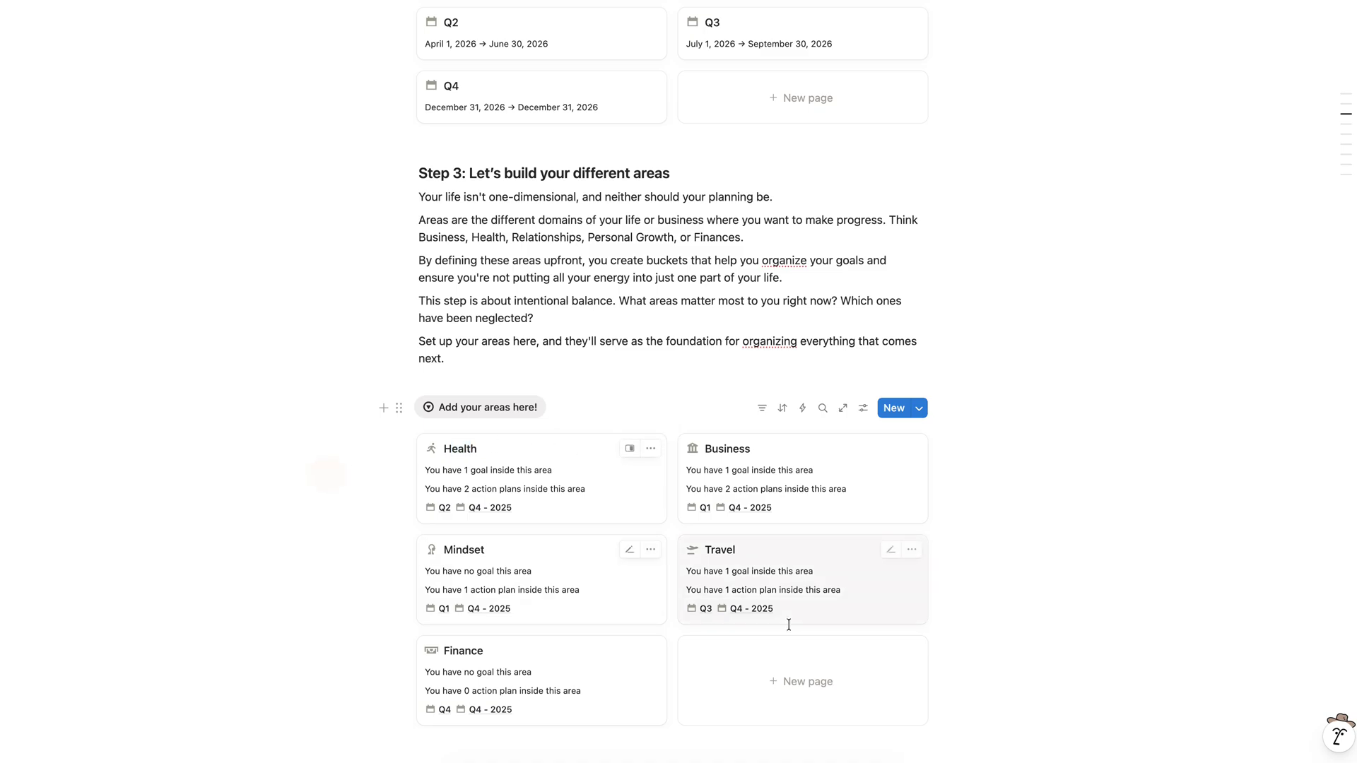
# - Add a New Area page to the Step 3 areas and delete it again
pyautogui.click(807, 696)
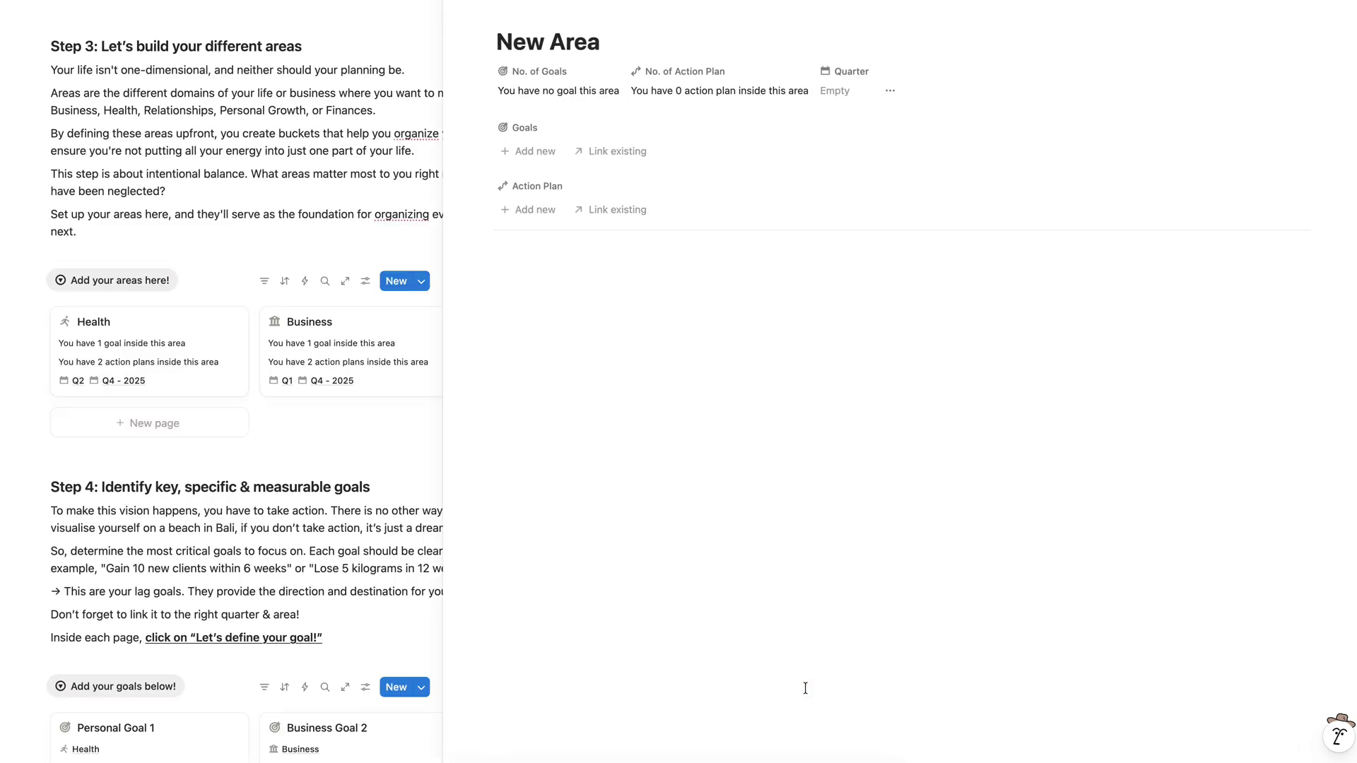
pyautogui.tripleClick(608, 41)
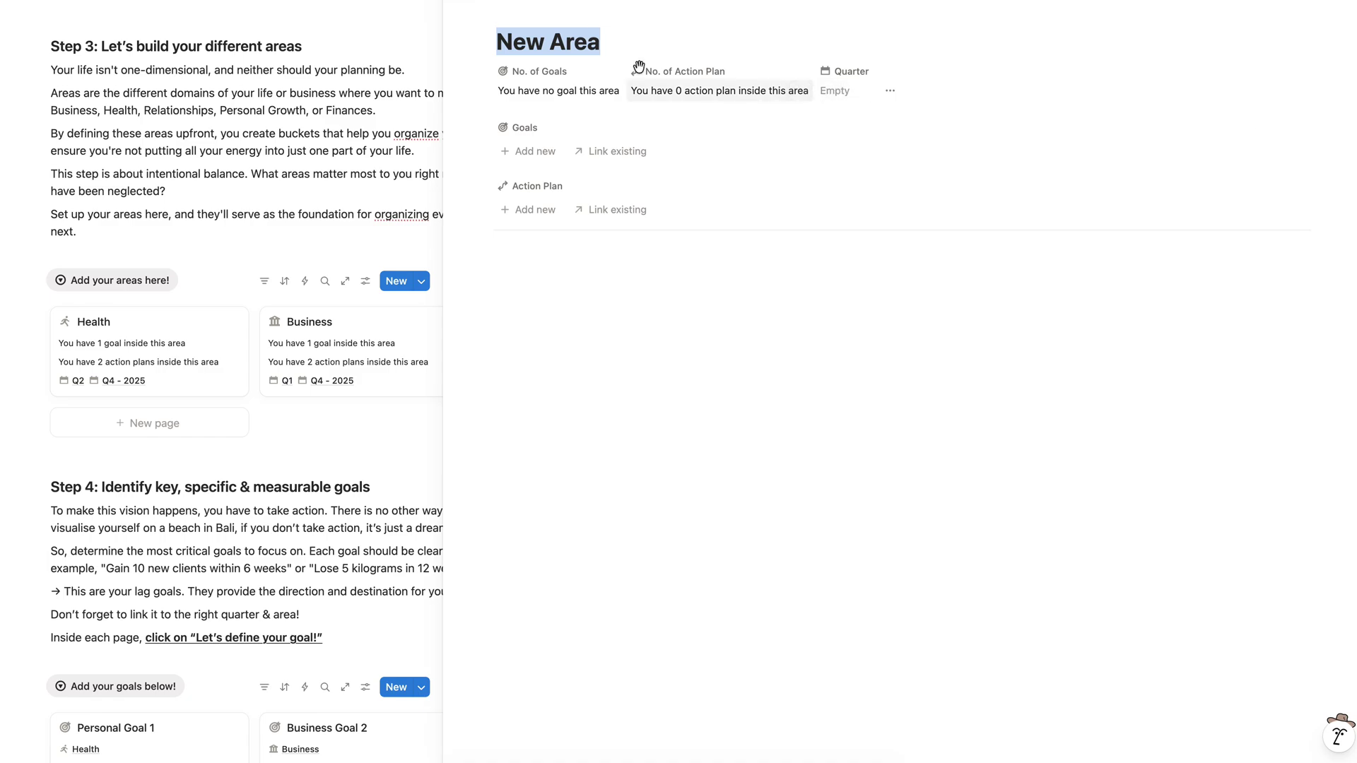
pyautogui.press('Escape')
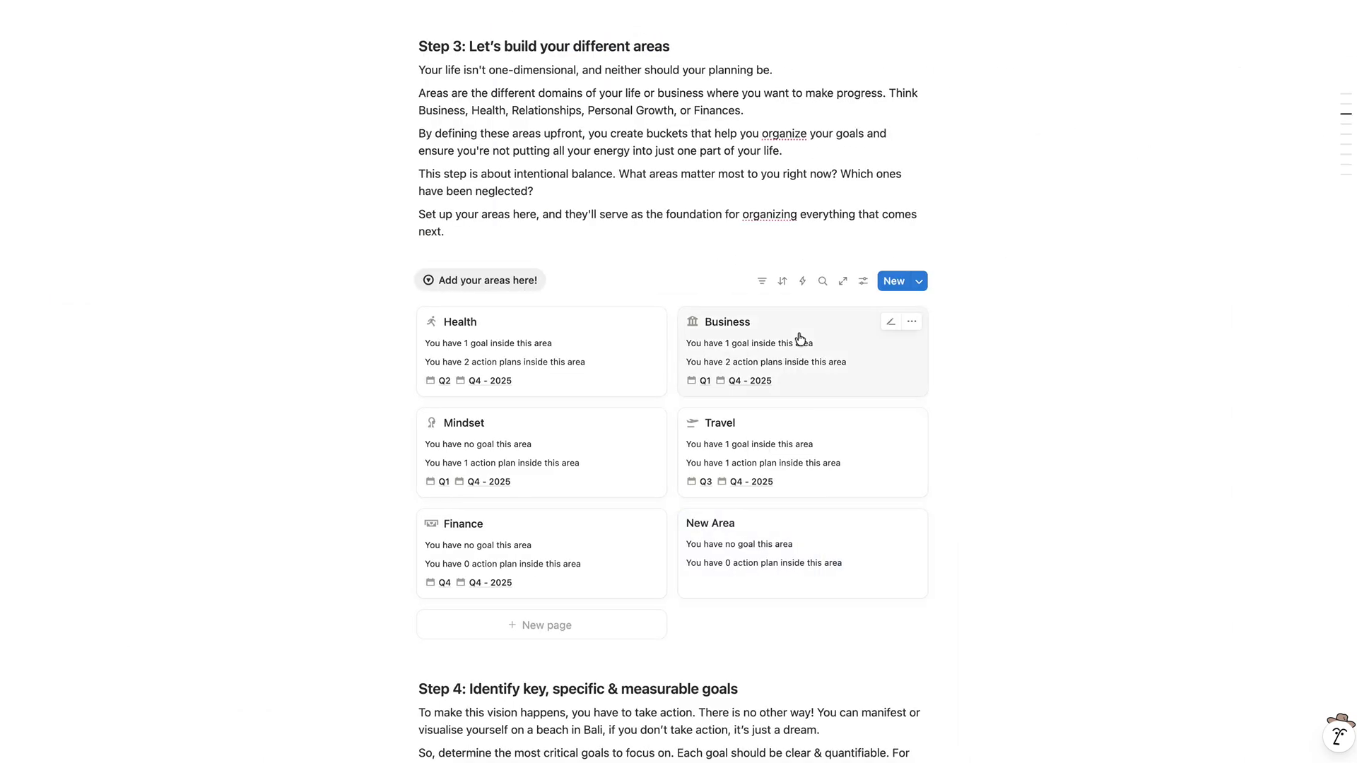
pyautogui.click(911, 526)
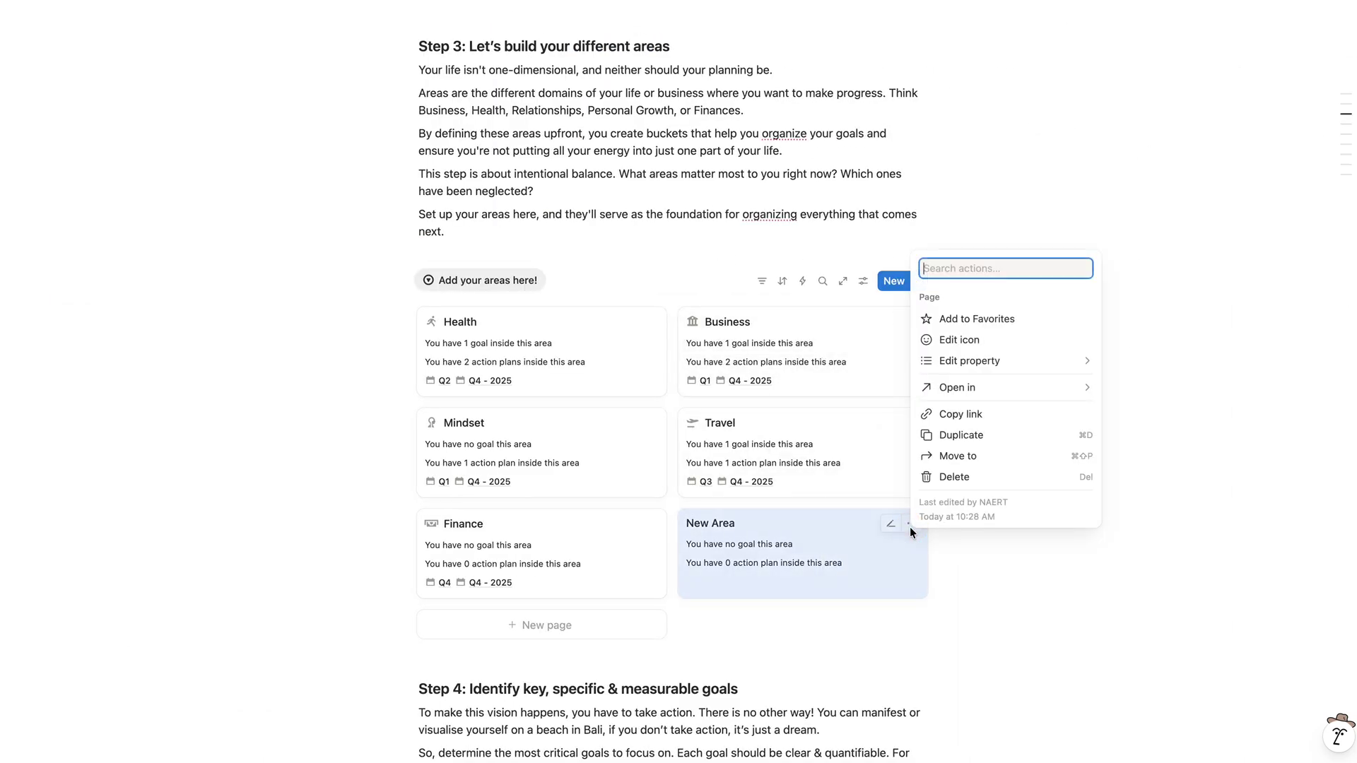
pyautogui.click(945, 476)
# - Review the Step 4 guidance on measurable goals, highlighting the example "Gain 10 new clients within 6 weeks"
pyautogui.scroll(-5, 942, 598)
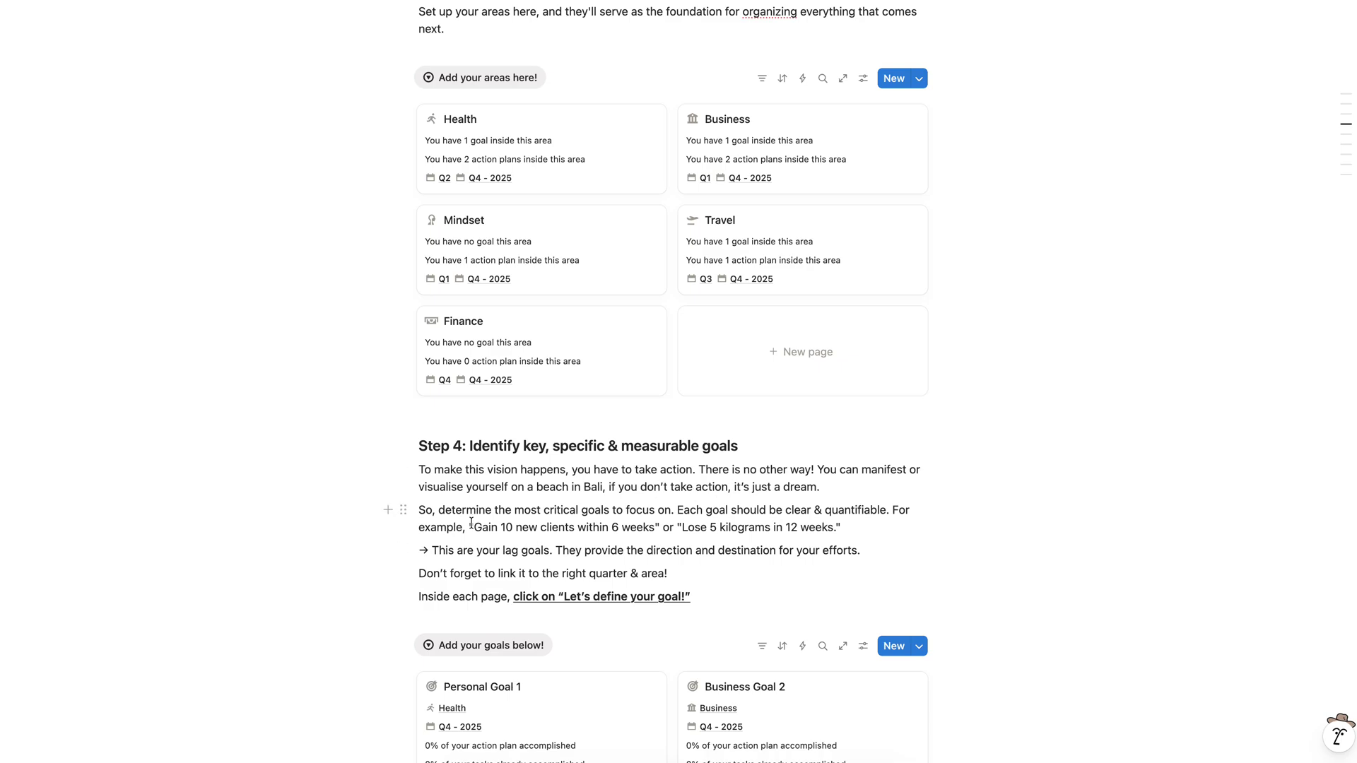
pyautogui.moveTo(472, 523); pyautogui.dragTo(655, 526)
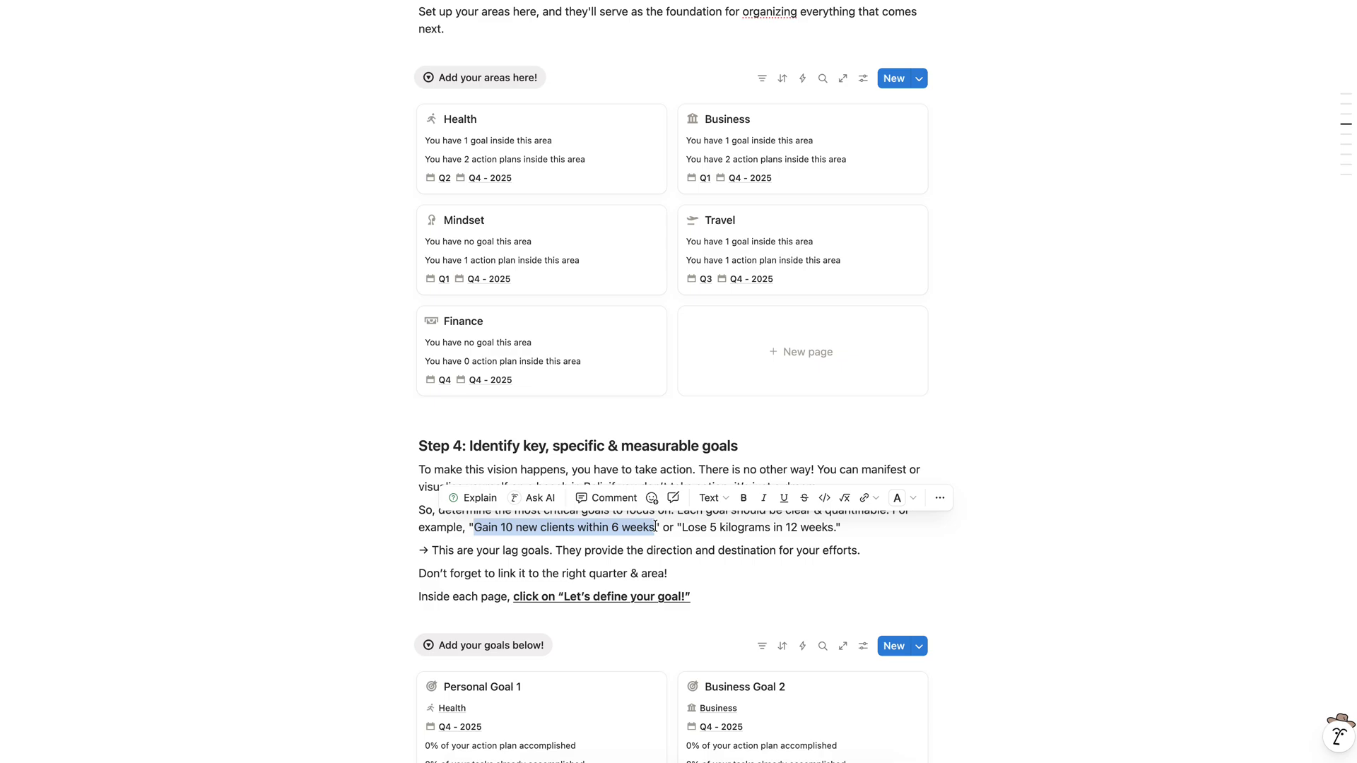
pyautogui.click(720, 527)
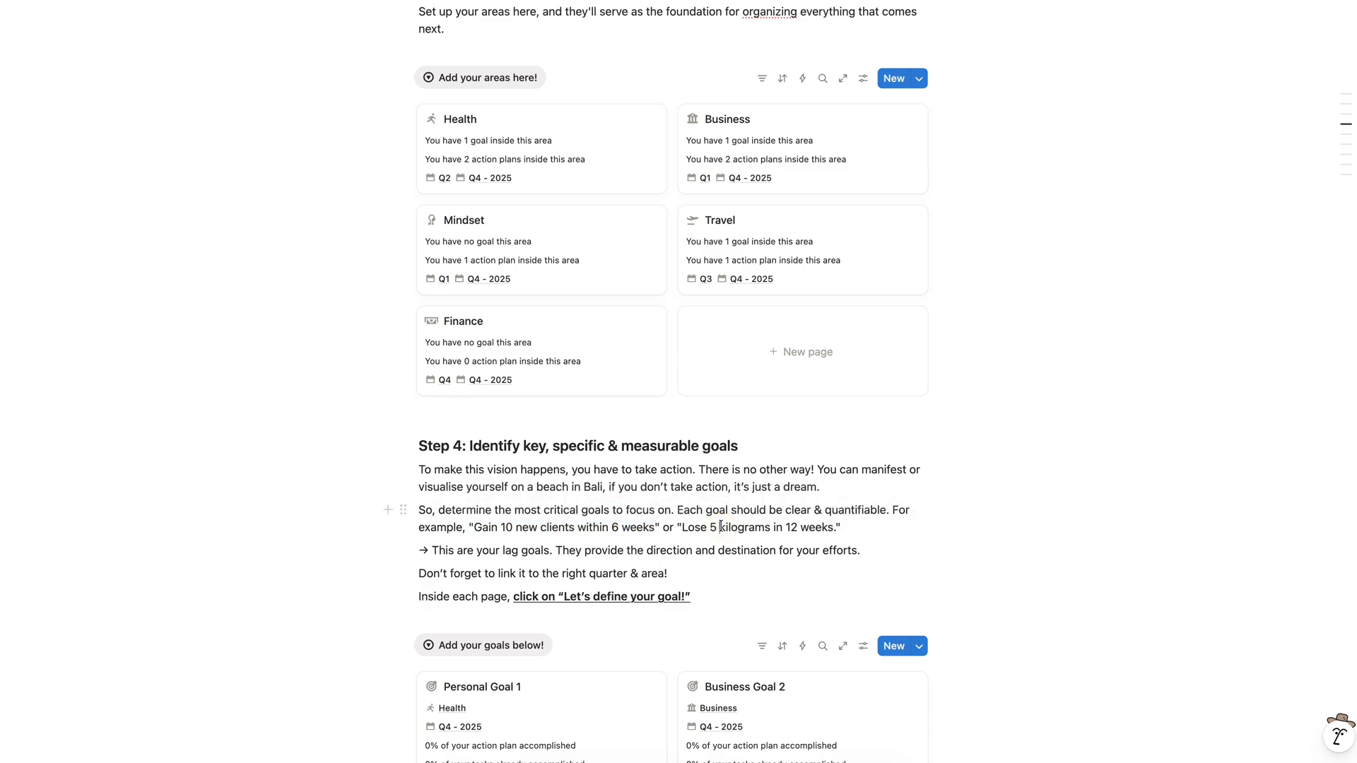
pyautogui.scroll(-3, 721, 503)
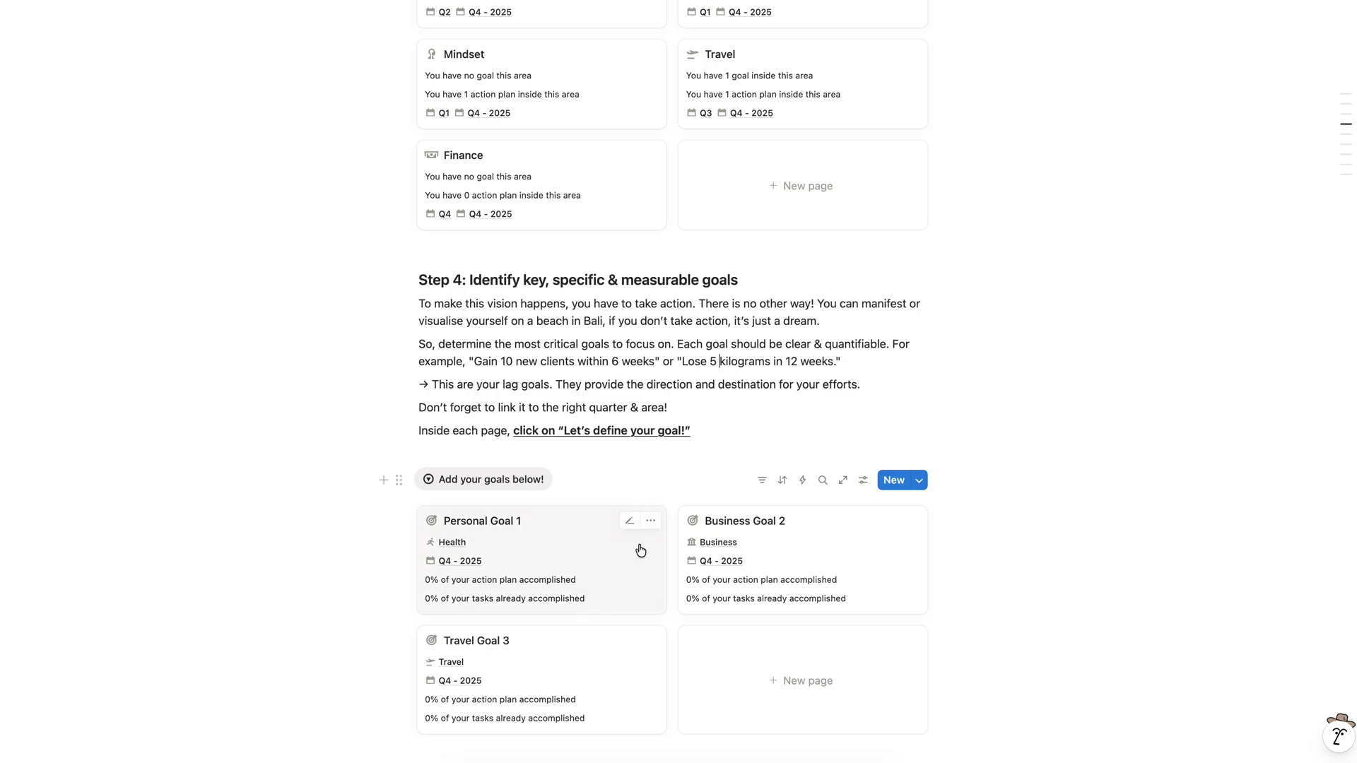
# - Open the name of Personal Goal 1 for editing and view the areas it can be linked to, leaving both as they are
pyautogui.scroll(-1, 603, 560)
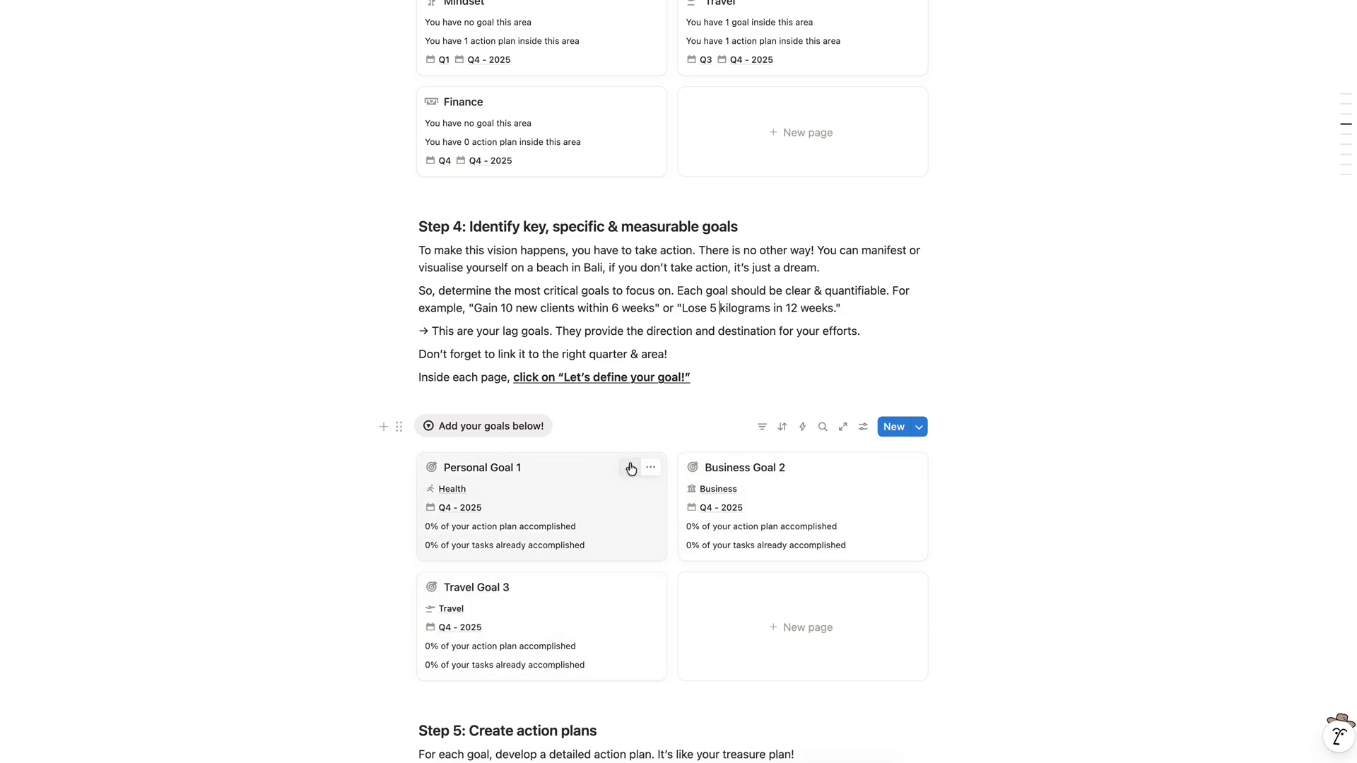
pyautogui.click(537, 465)
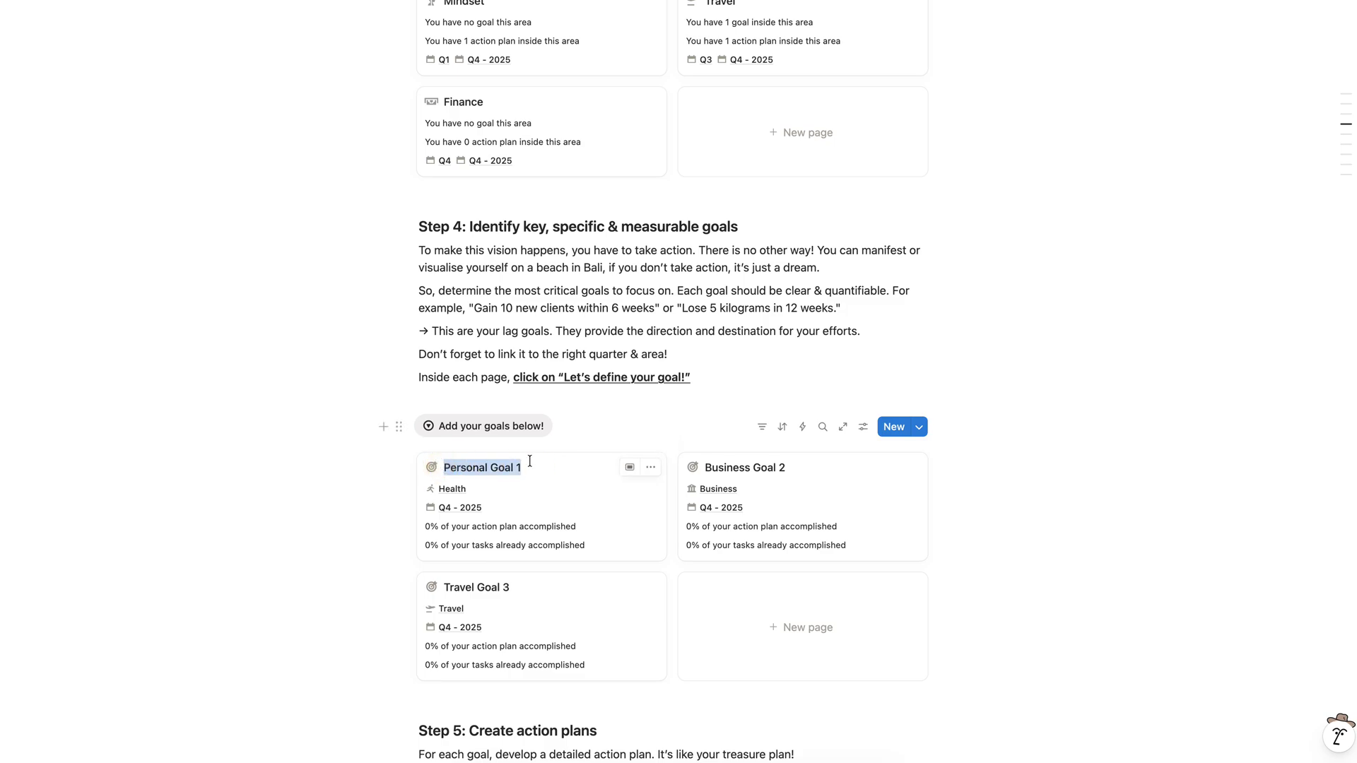
pyautogui.click(312, 470)
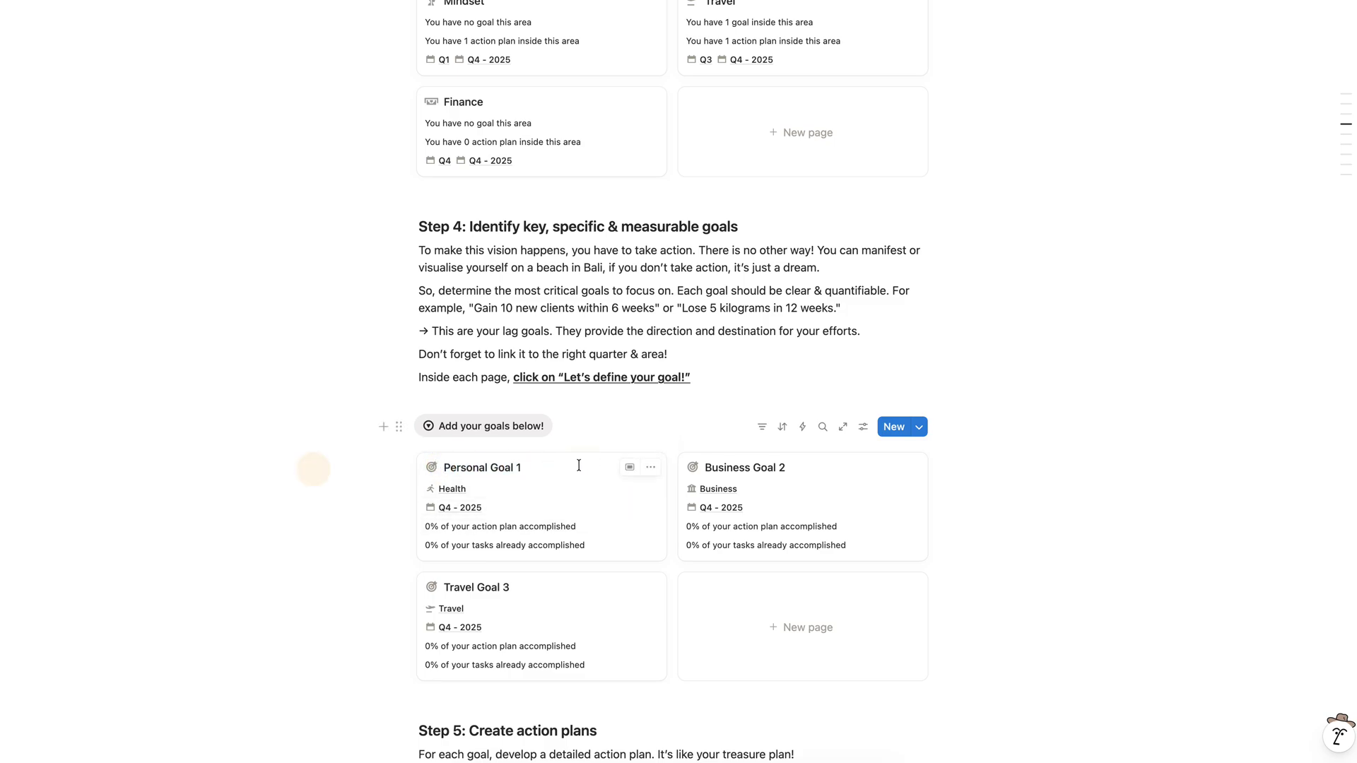
pyautogui.click(638, 490)
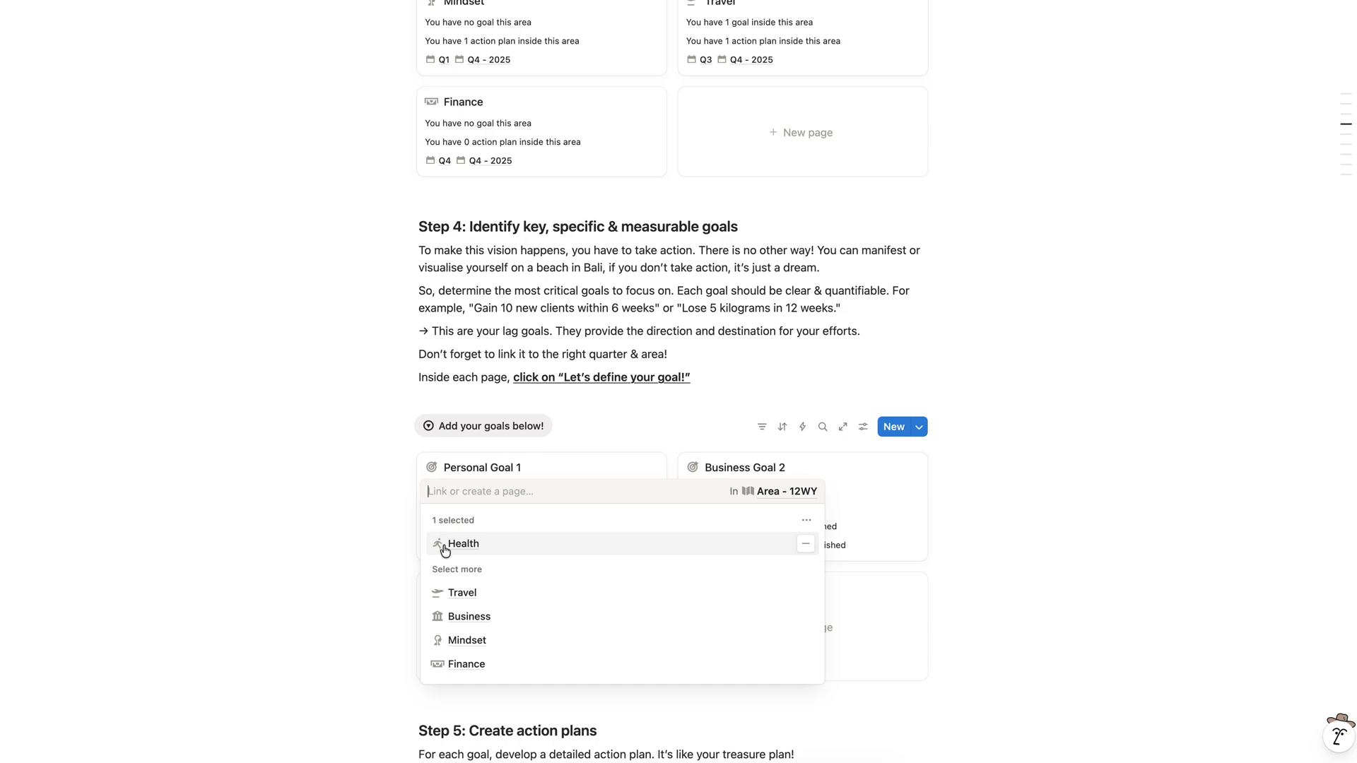
pyautogui.click(597, 464)
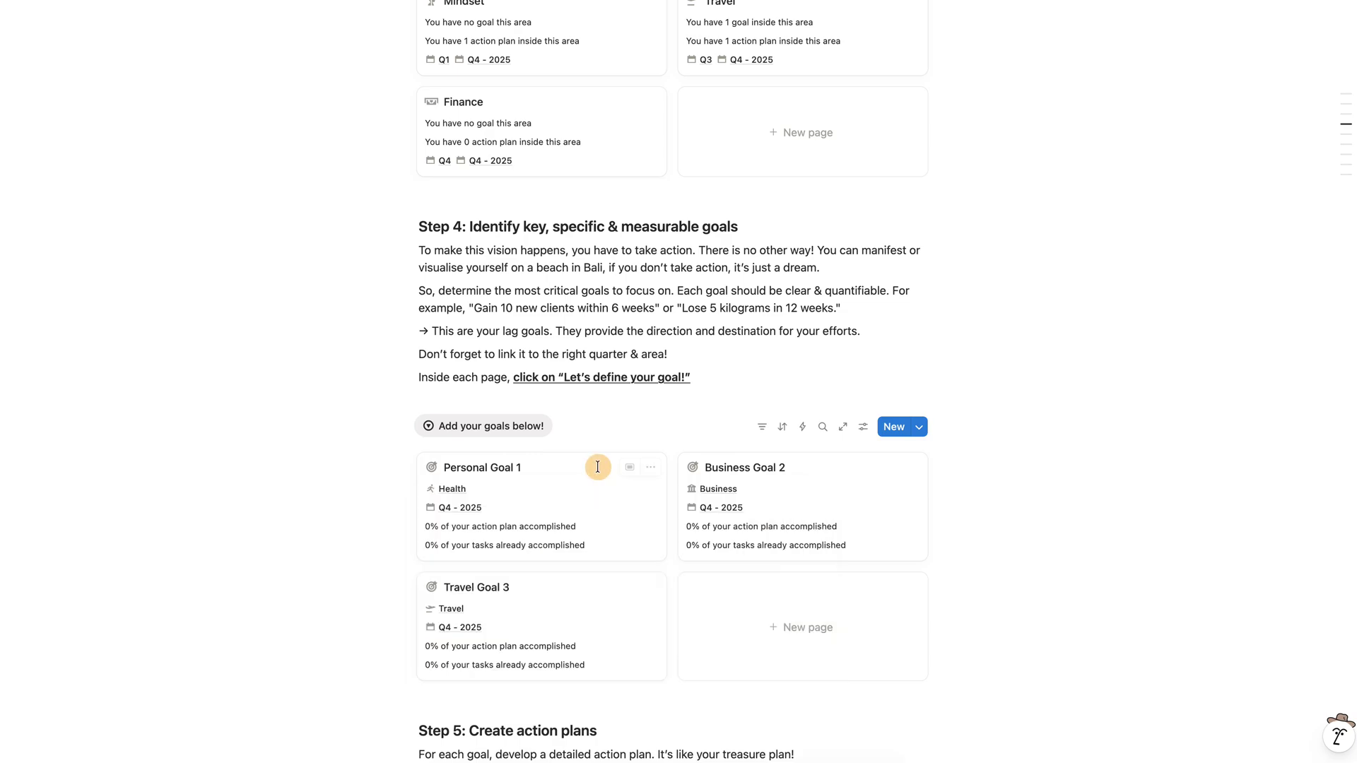
# - Open the Personal Goal 1 page, review its properties, reflection sections and linked action plans, and close the page
pyautogui.click(637, 468)
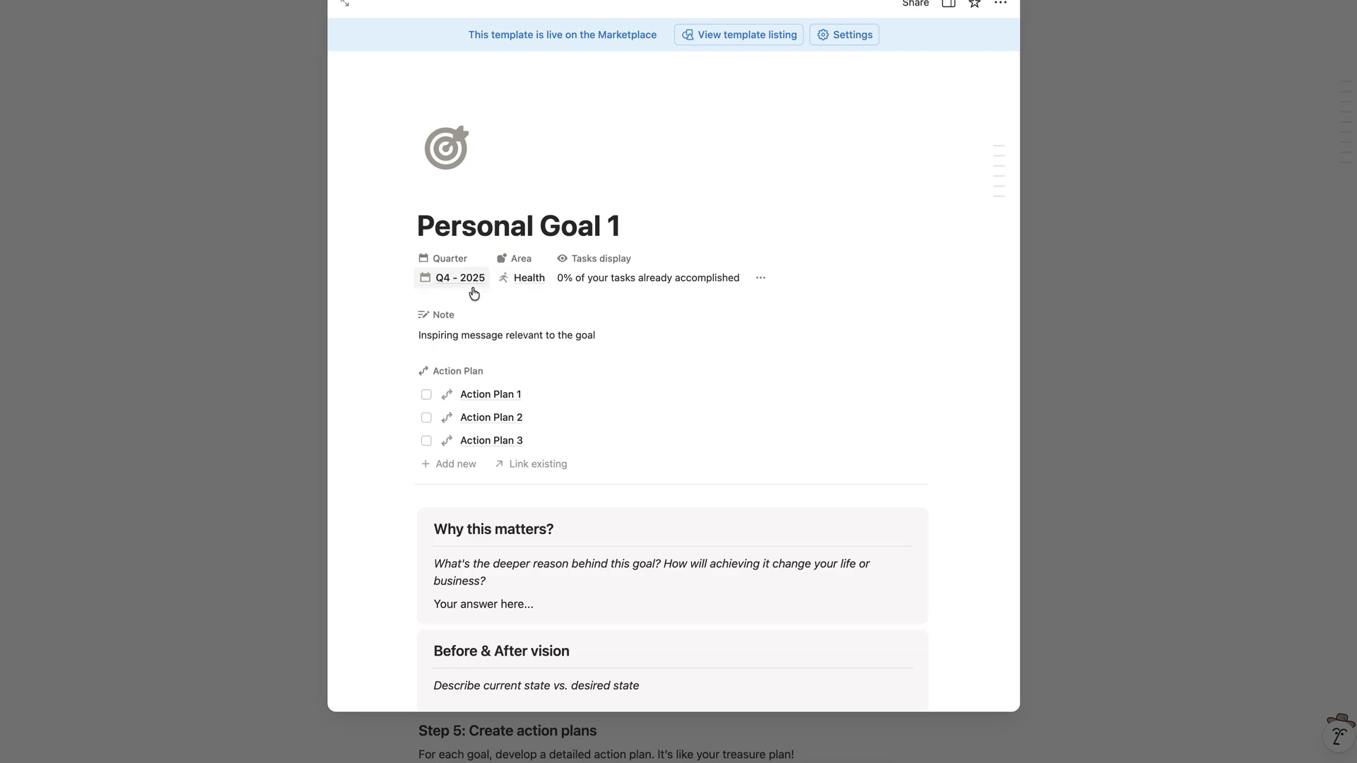
pyautogui.scroll(-4, 533, 396)
pyautogui.scroll(4, 460, 391)
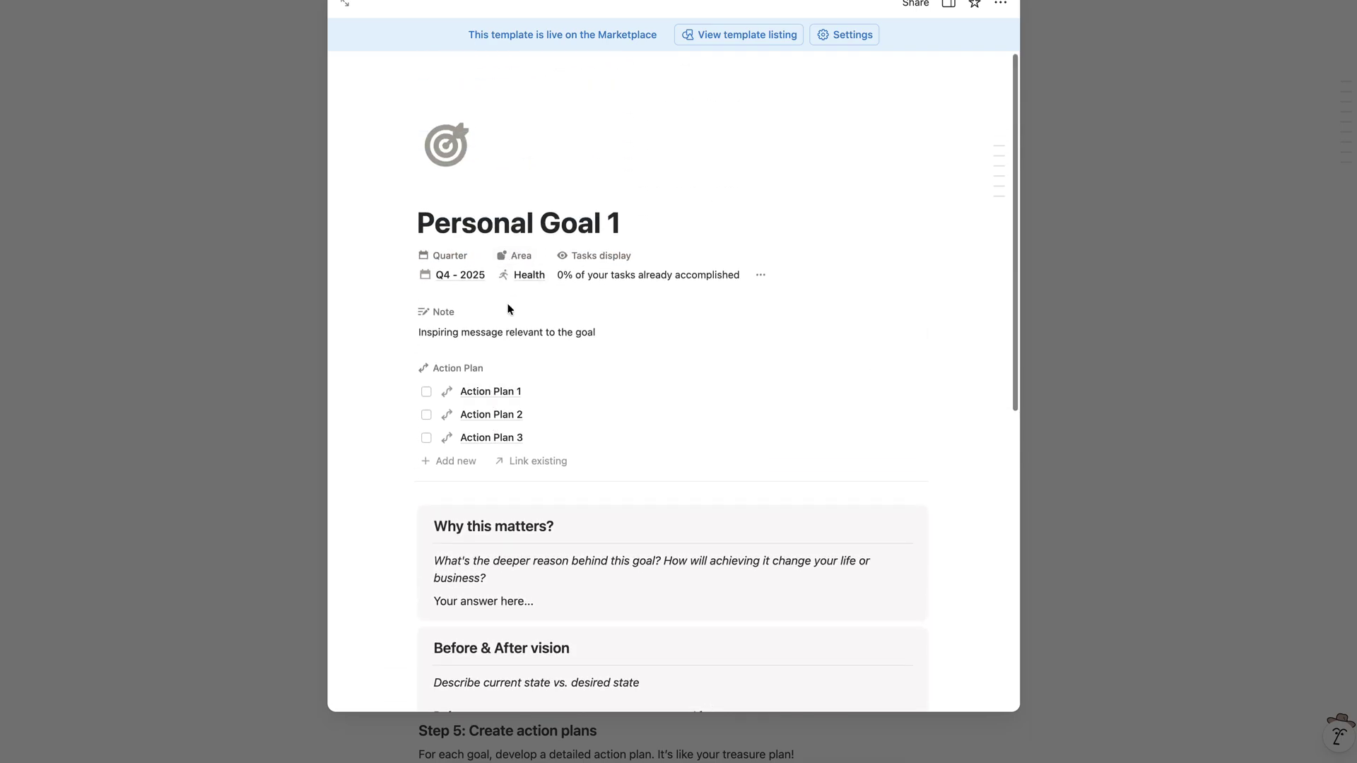
pyautogui.scroll(-3, 507, 308)
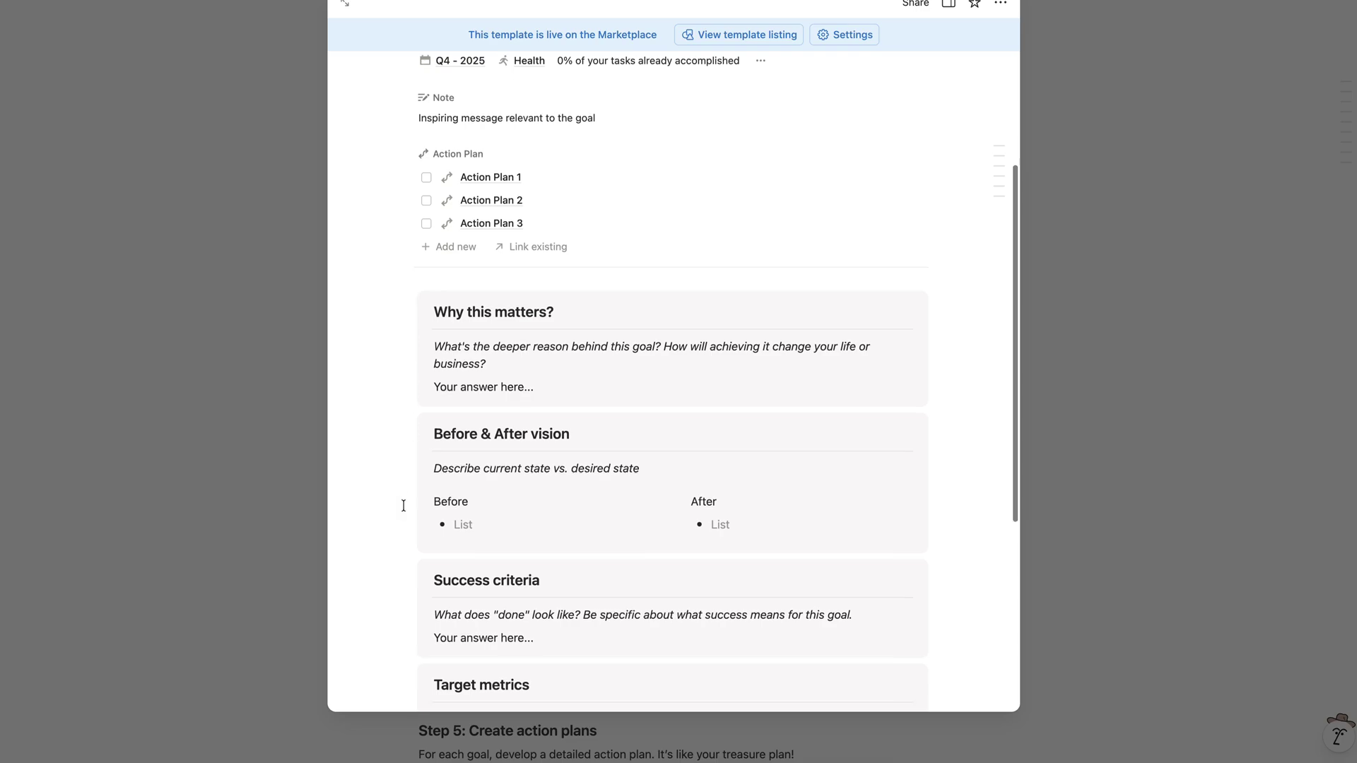
pyautogui.scroll(-1, 403, 506)
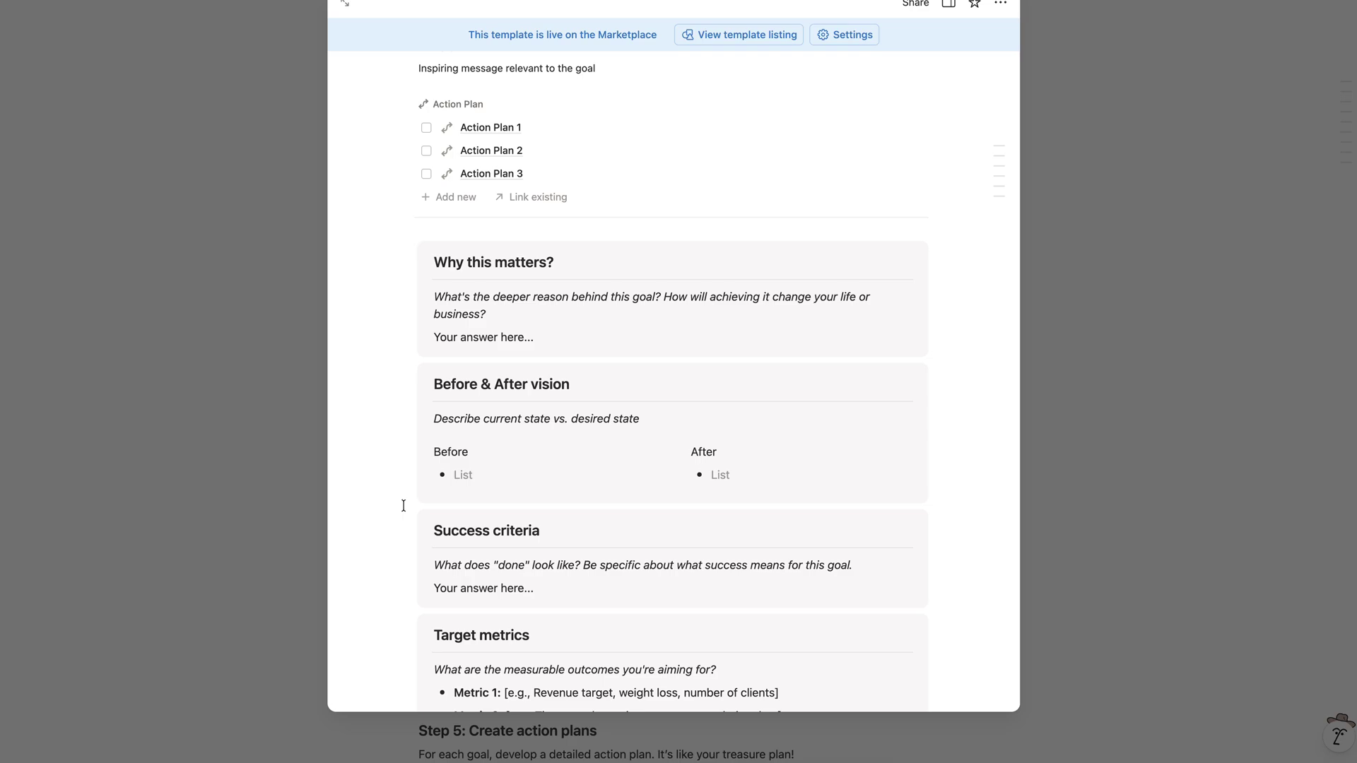
pyautogui.scroll(-3, 403, 506)
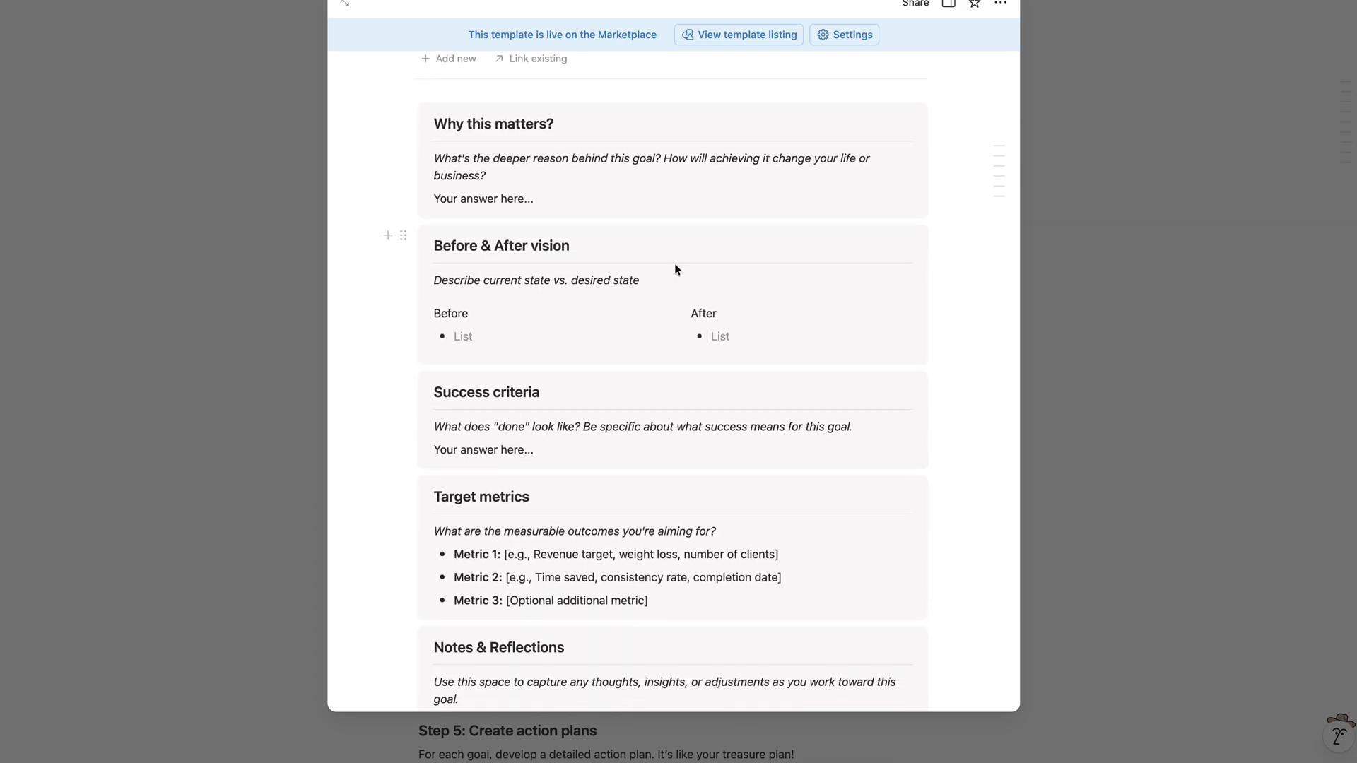
pyautogui.scroll(-1, 648, 378)
pyautogui.scroll(-3, 650, 378)
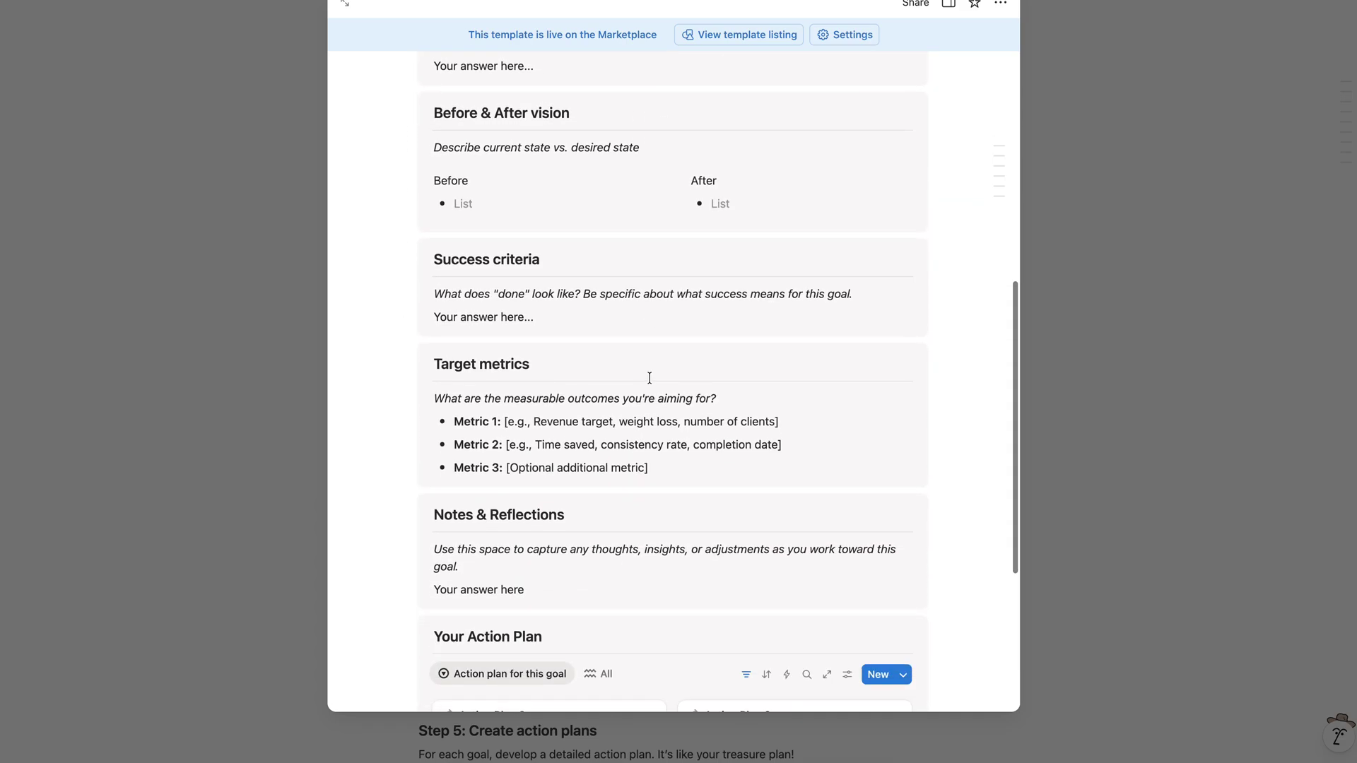
pyautogui.scroll(-2, 650, 376)
pyautogui.scroll(-3, 647, 378)
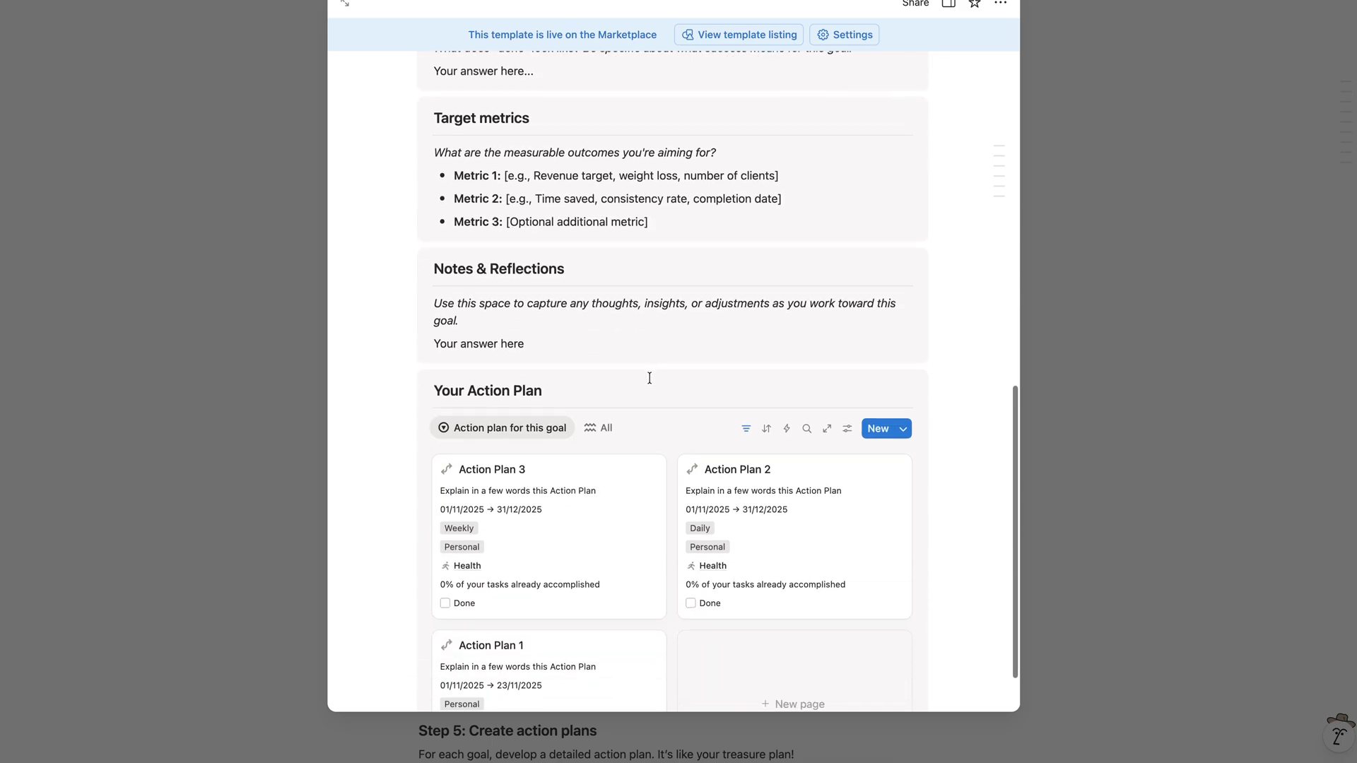
pyautogui.scroll(-3, 576, 530)
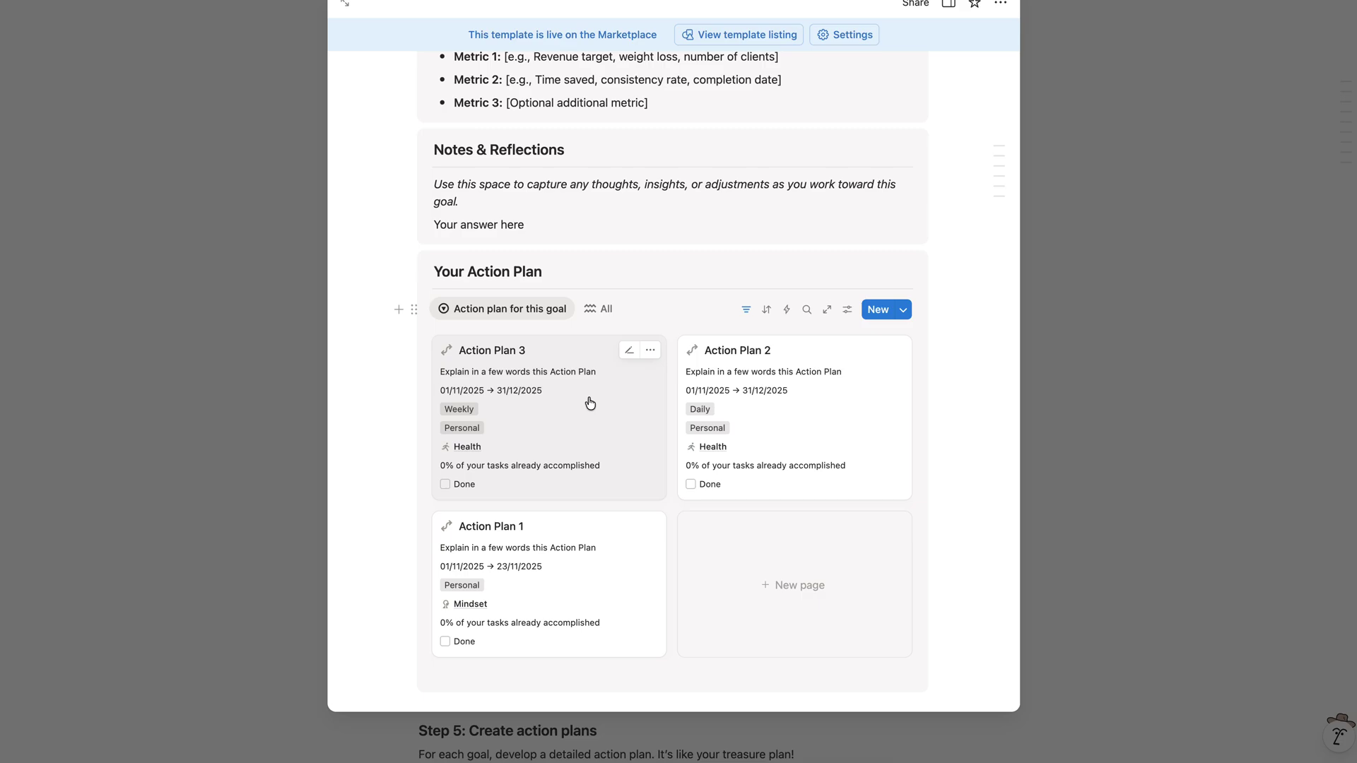
pyautogui.scroll(5, 663, 386)
pyautogui.click(1142, 343)
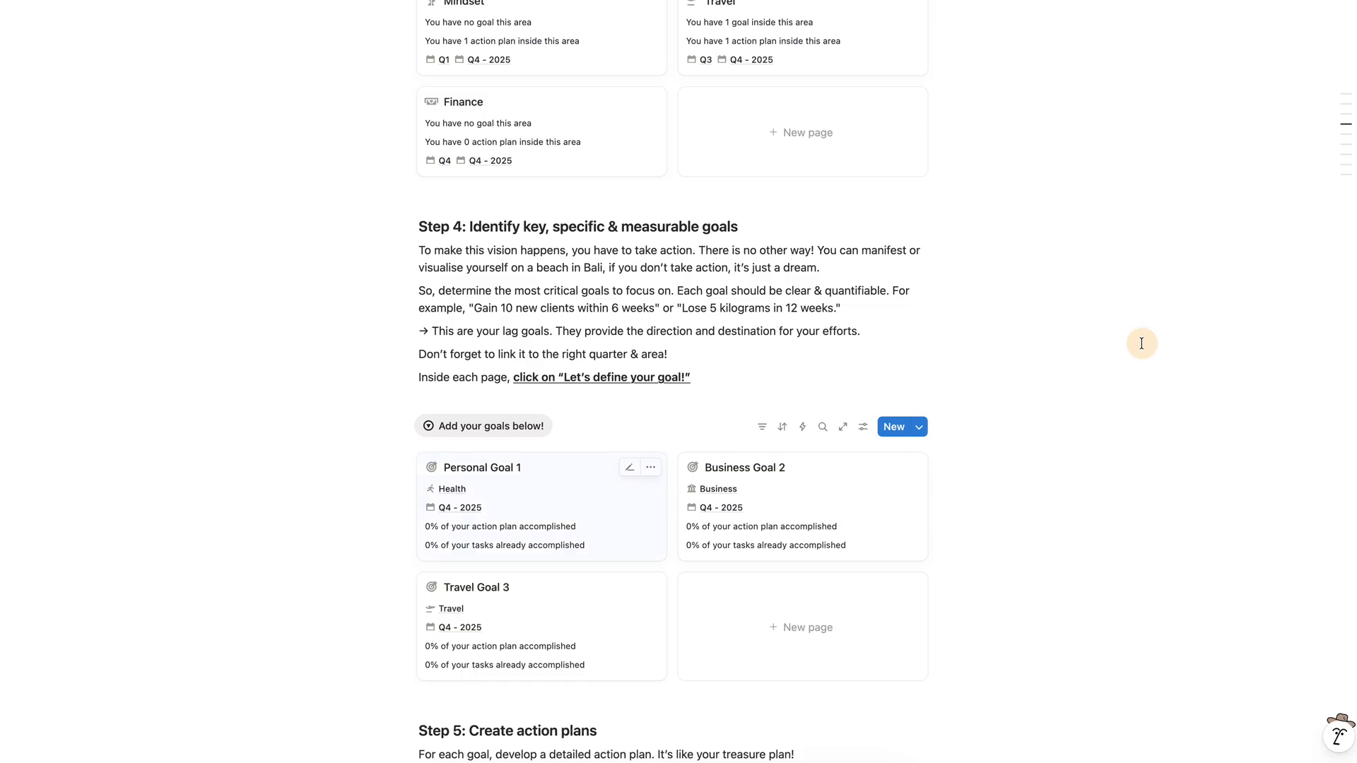
# - Add a new goal page titled "Let's define your goal!" to the Step 4 goals and highlight its title
pyautogui.scroll(-3, 882, 552)
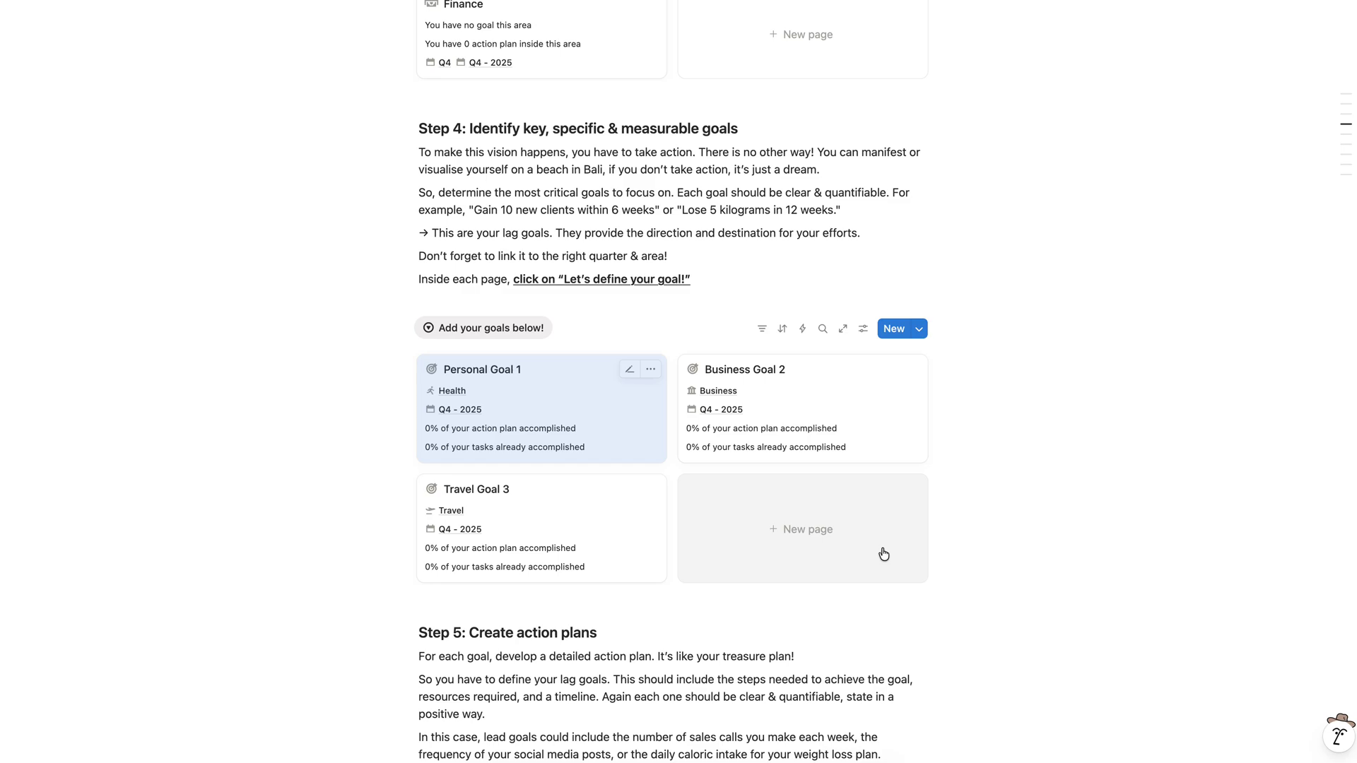
pyautogui.click(883, 552)
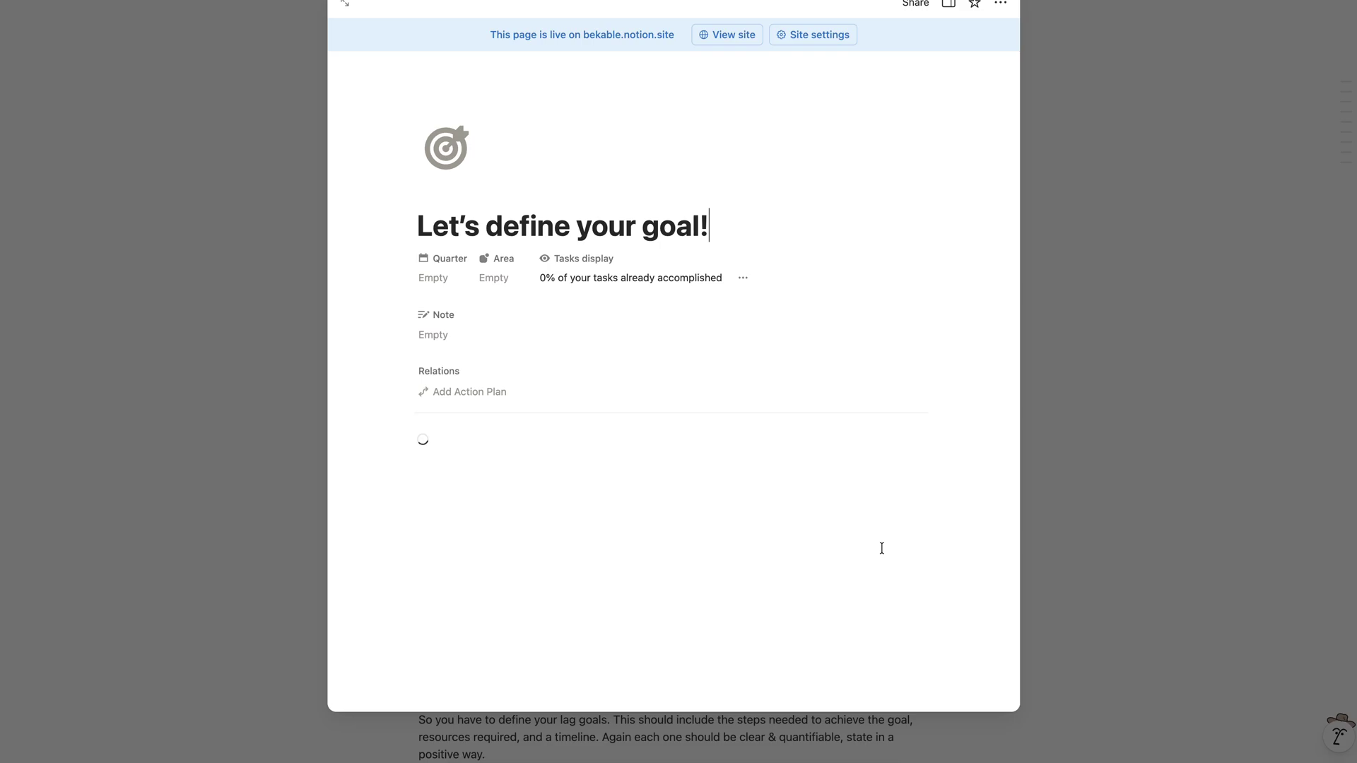
pyautogui.moveTo(752, 227); pyautogui.dragTo(370, 227)
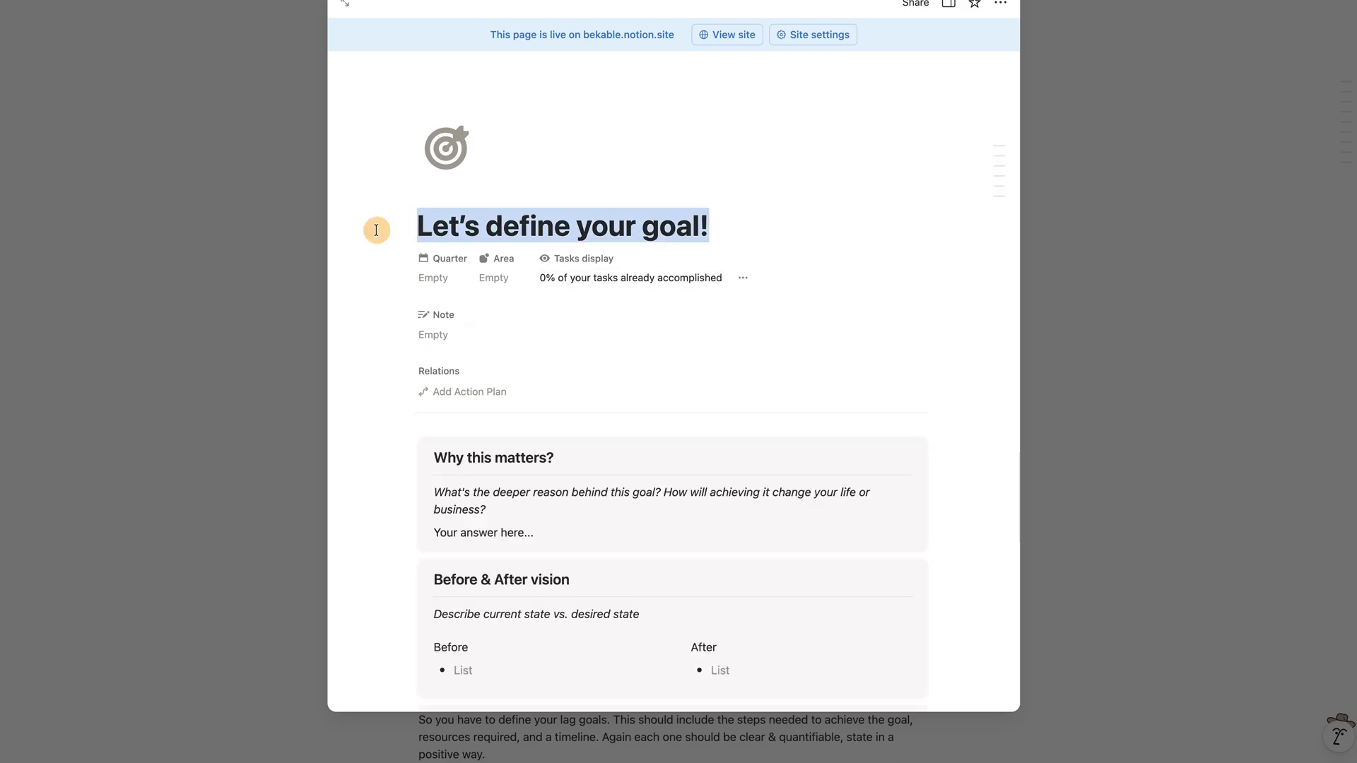
# - Check the new goal's Quarter link and Note field, leaving both empty, review its reflection sections and close the page
pyautogui.click(433, 280)
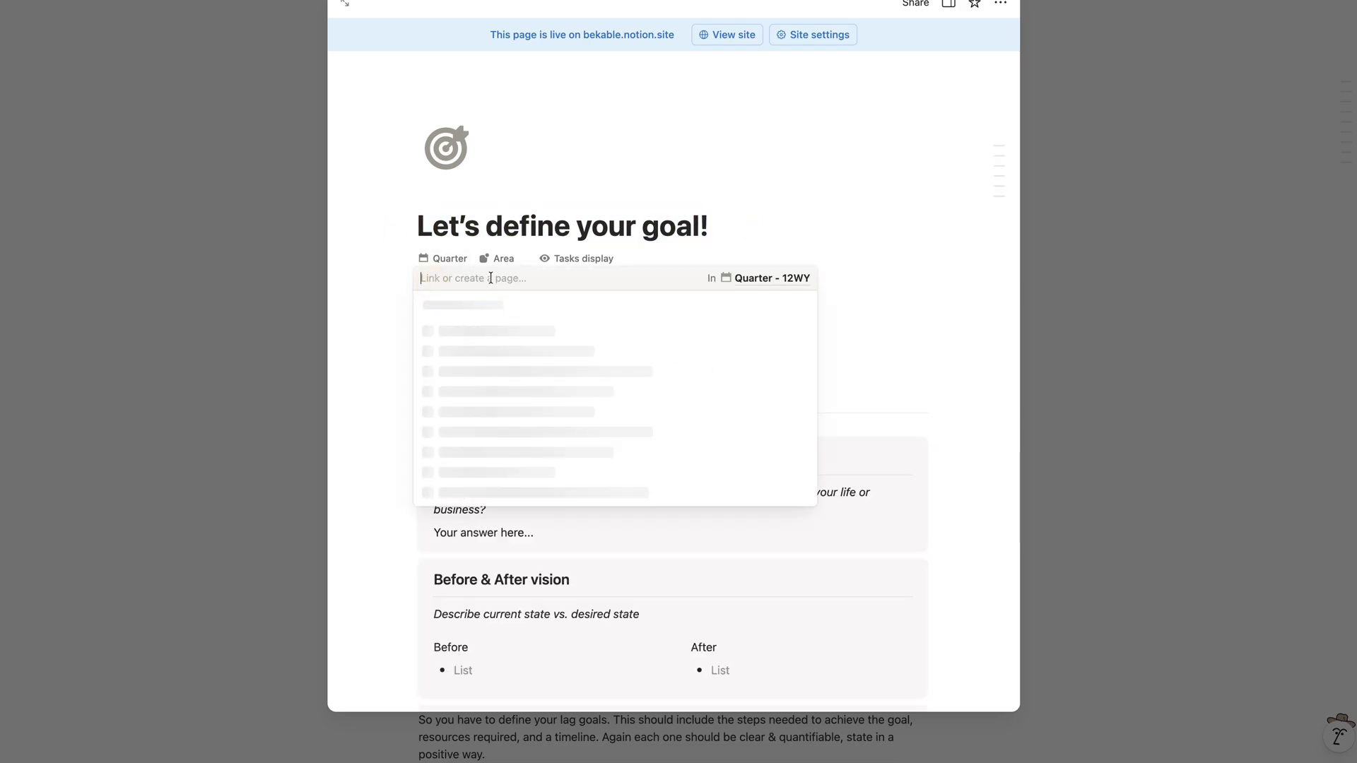
pyautogui.press('Escape')
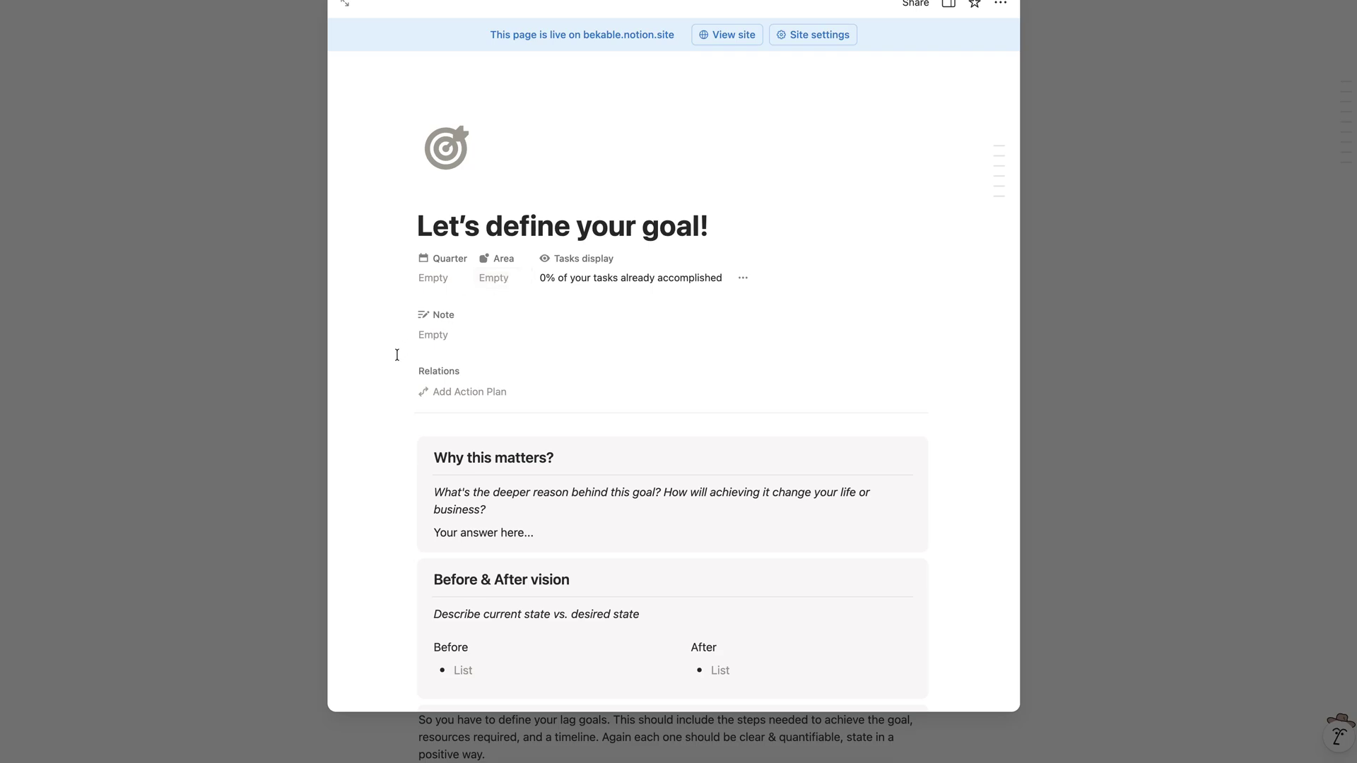
pyautogui.click(426, 338)
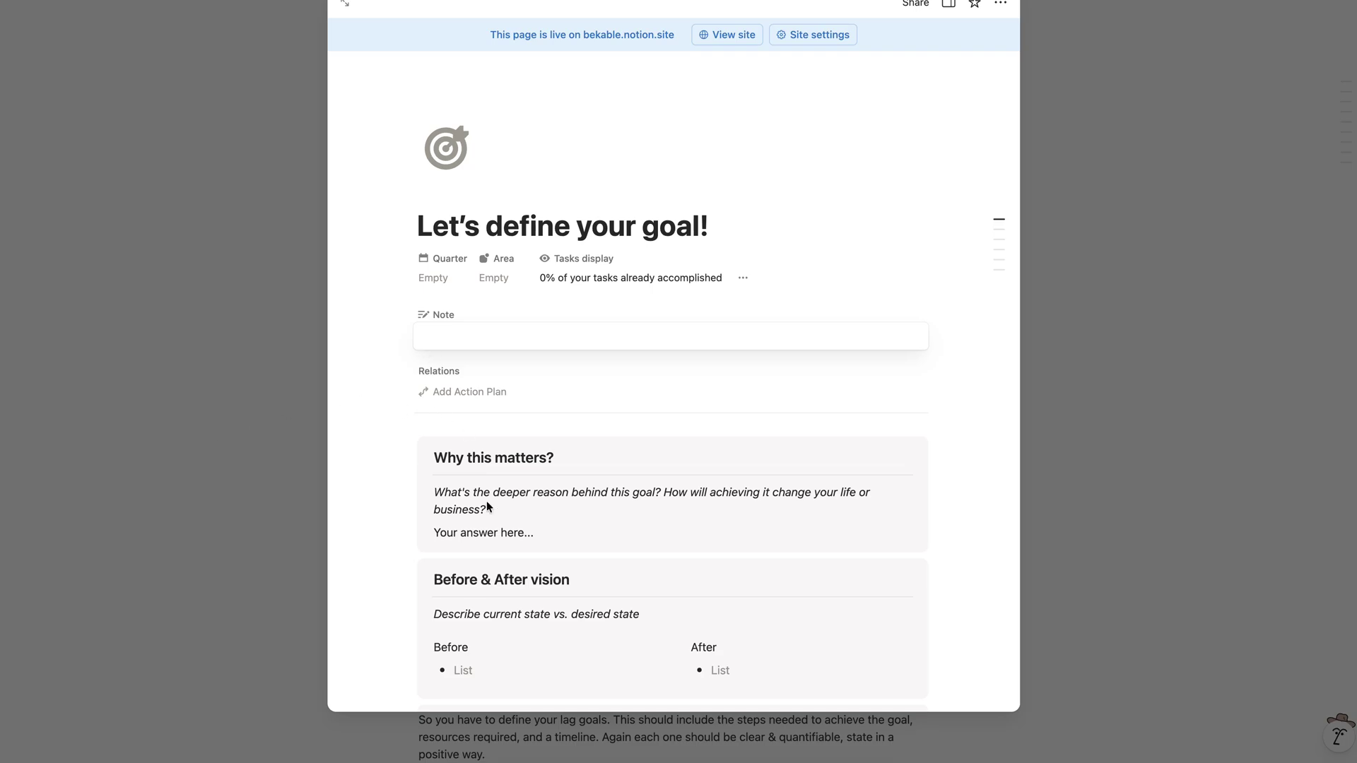
pyautogui.scroll(-5, 486, 503)
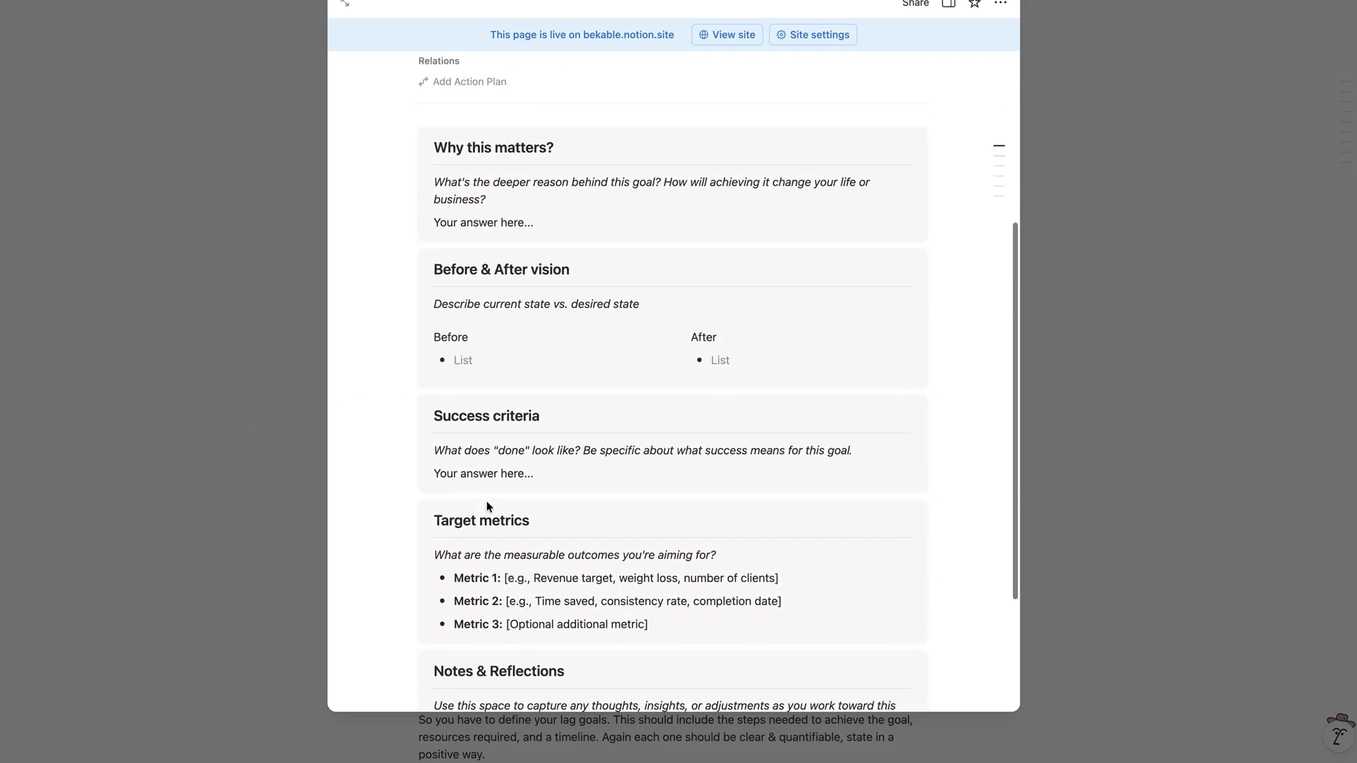
pyautogui.click(227, 476)
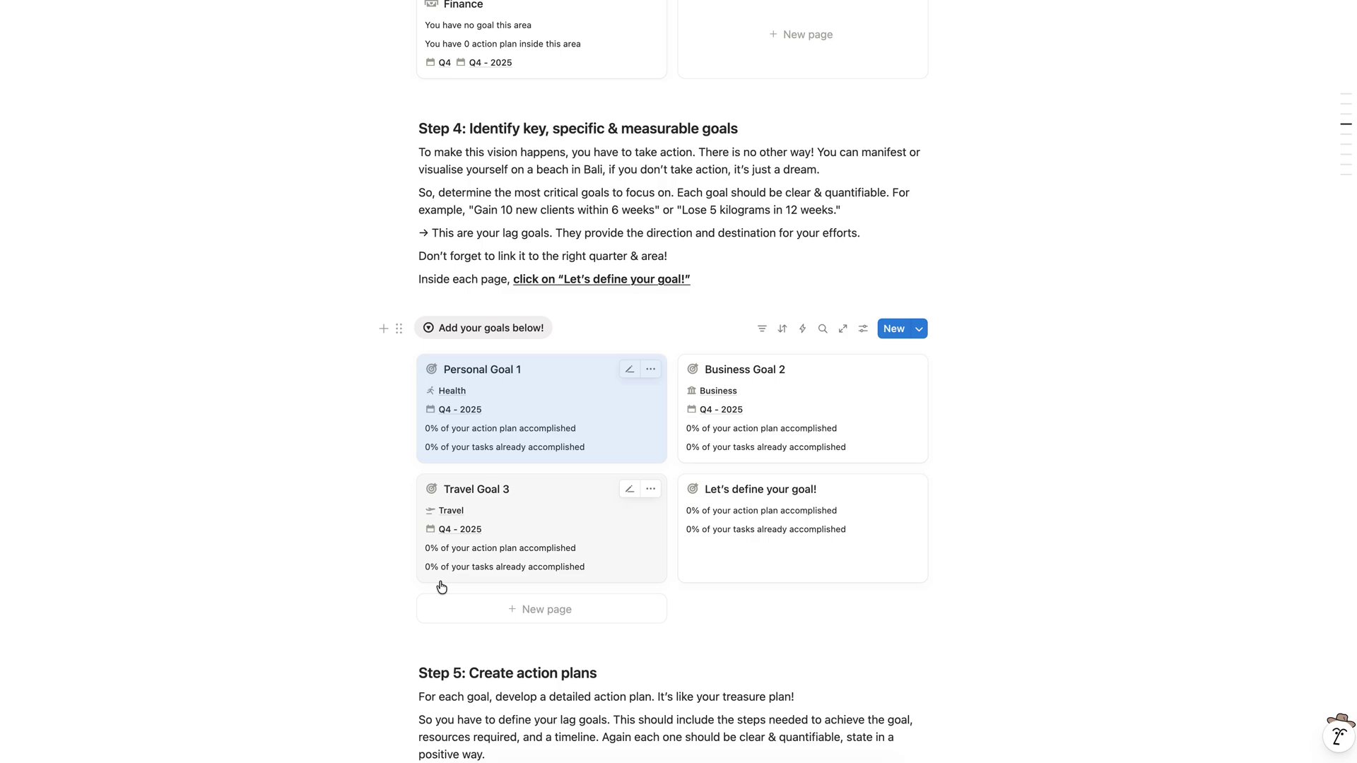
# - Compare the Step 4 lag goal text with the Step 5 action plan guidance, highlighting the Step 4 example about new clients
pyautogui.scroll(-1, 442, 586)
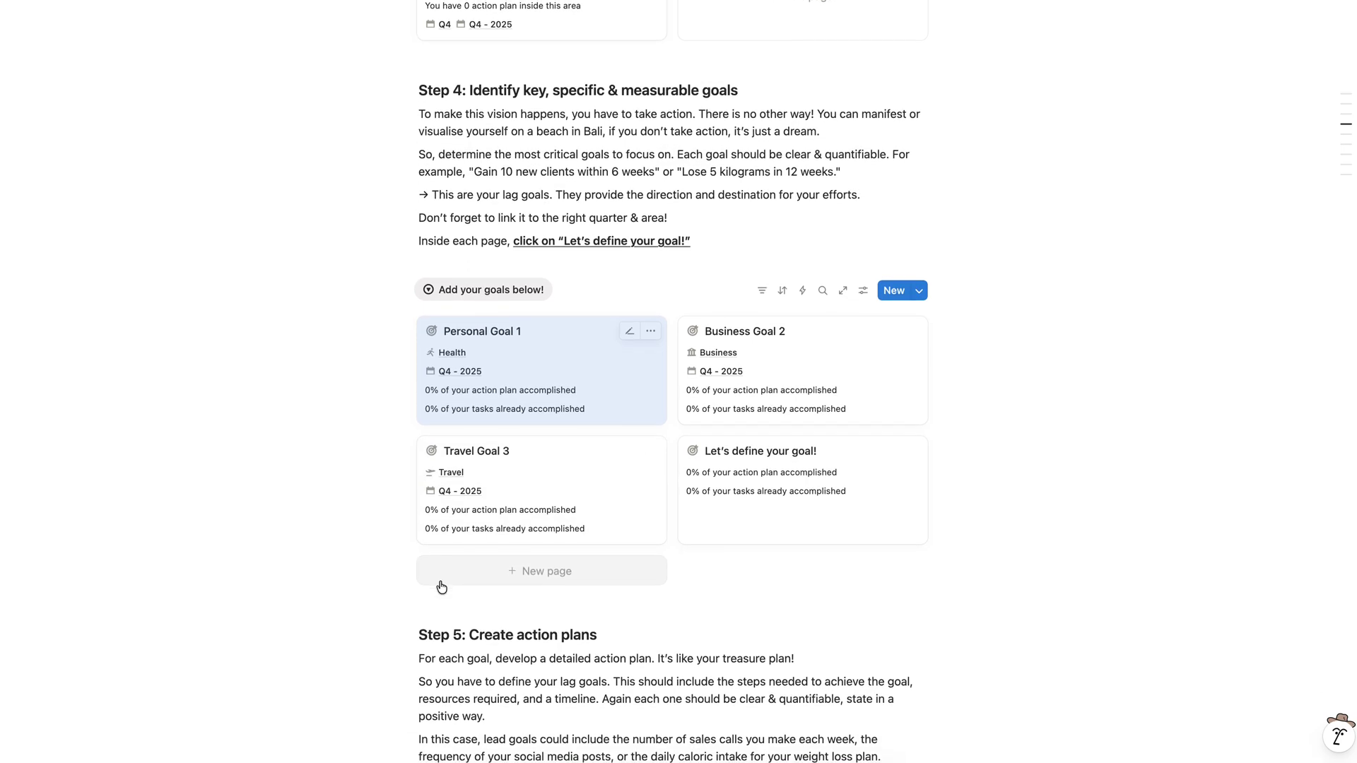
pyautogui.scroll(-5, 442, 587)
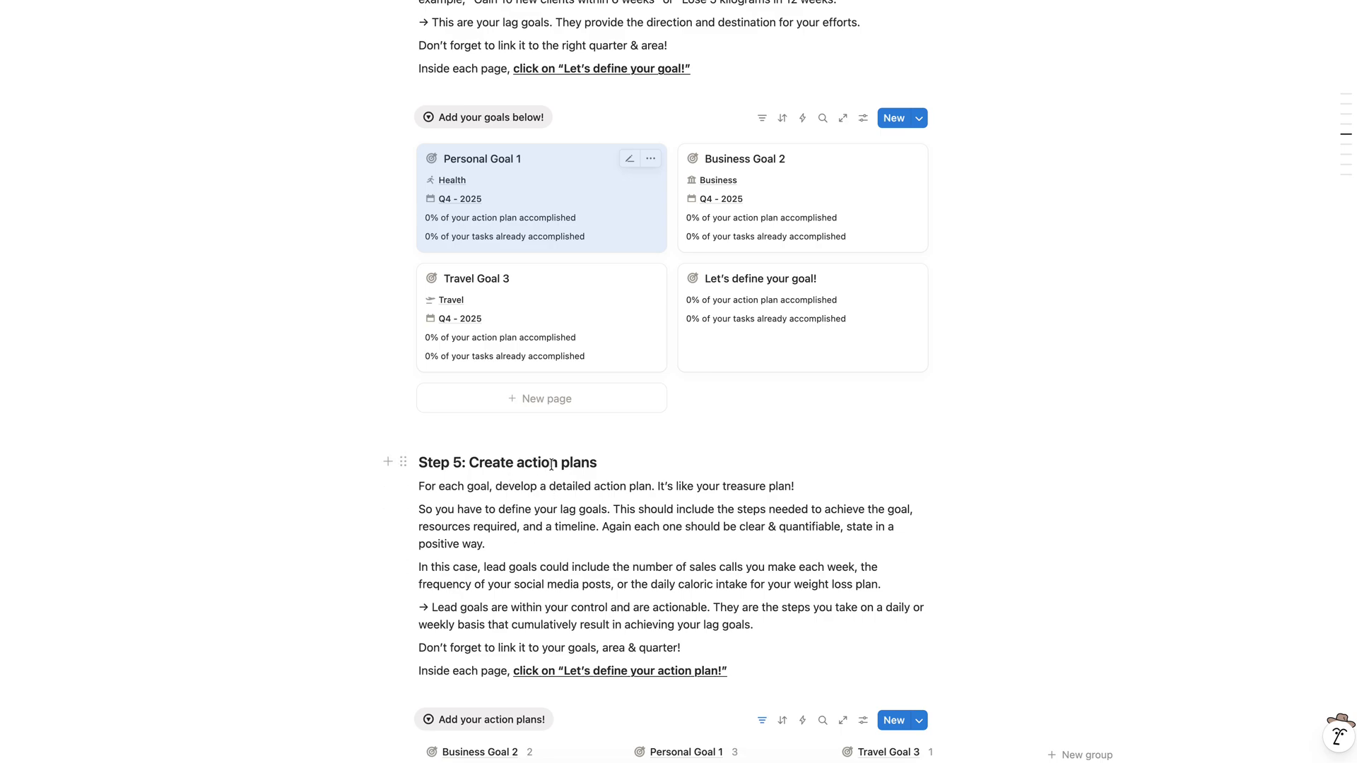
pyautogui.scroll(2, 547, 409)
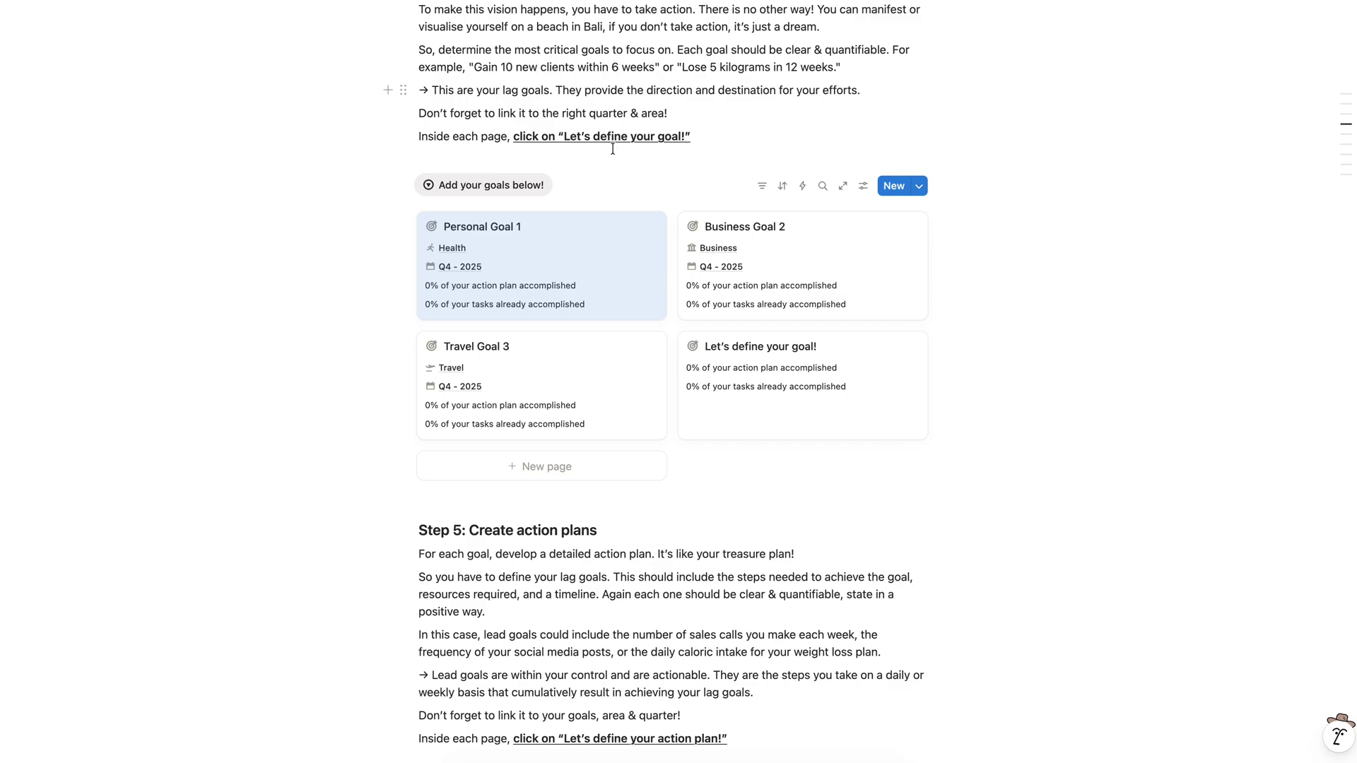
pyautogui.scroll(-4, 614, 145)
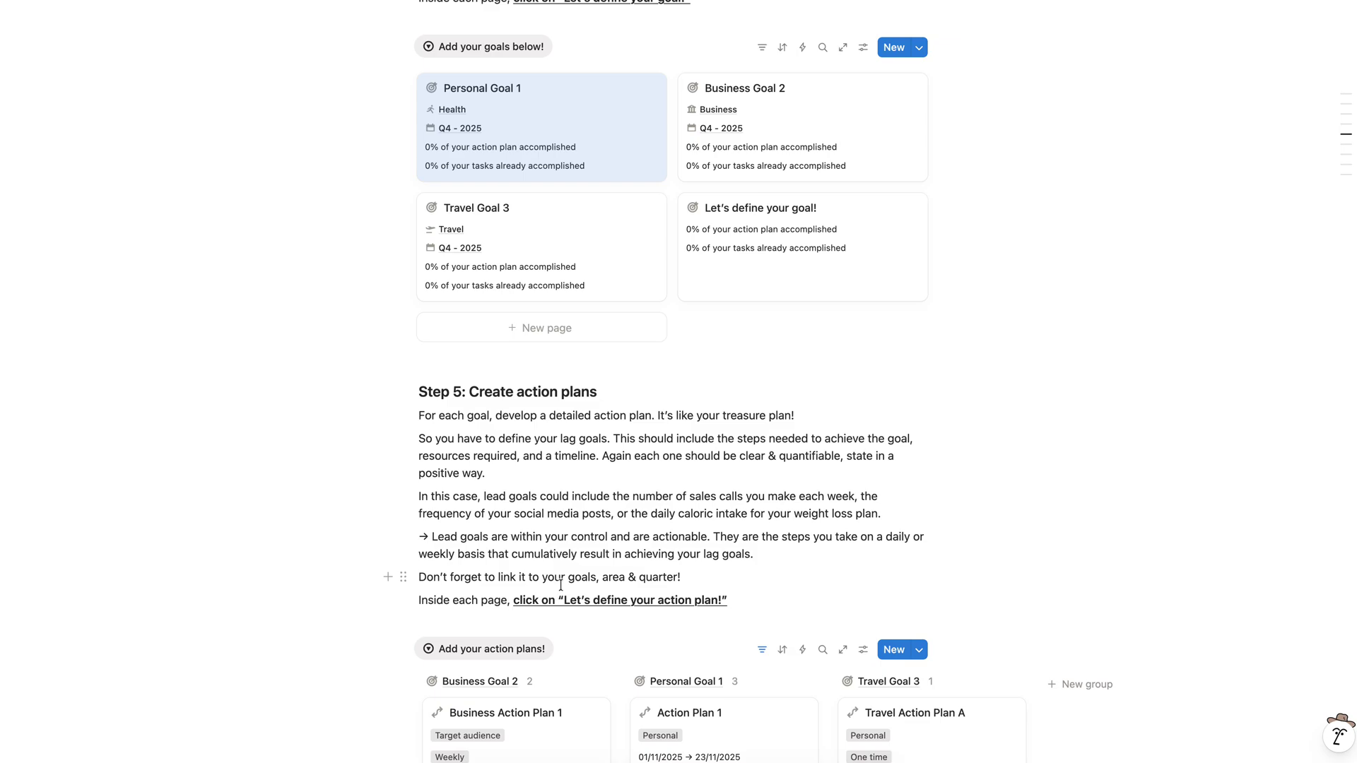
pyautogui.scroll(3, 561, 585)
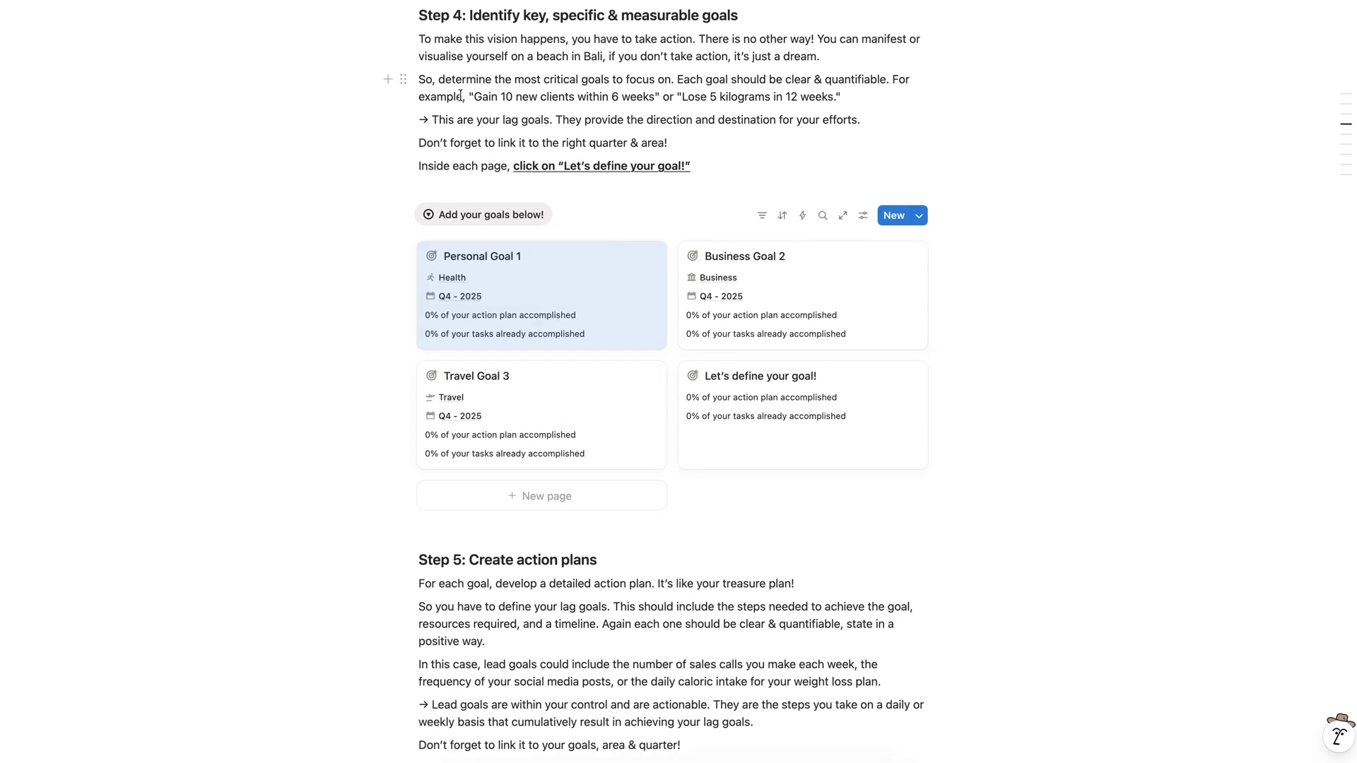
pyautogui.moveTo(474, 96); pyautogui.dragTo(590, 98)
pyautogui.click(579, 607)
pyautogui.scroll(-4, 580, 600)
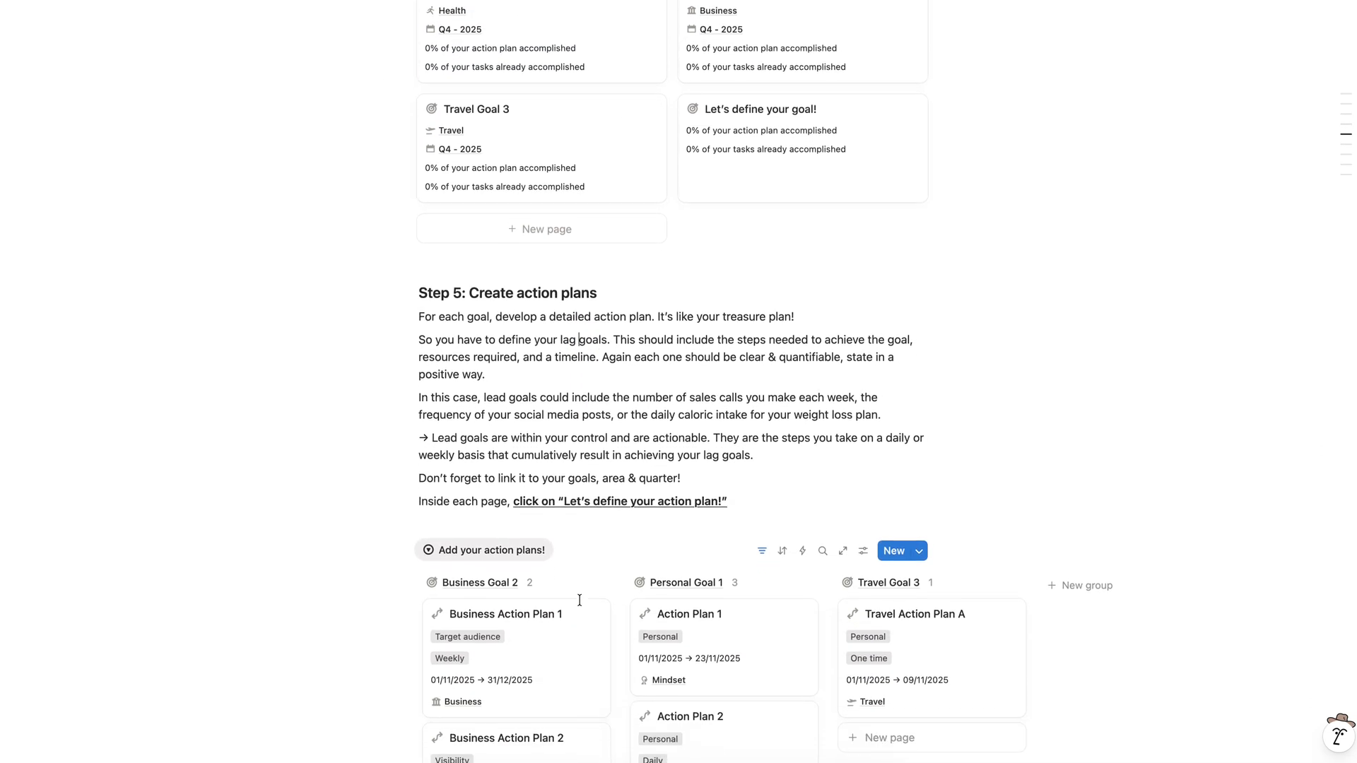
# - Review the Step 5 action plans grouped under Business Goal 2, Personal Goal 1 and Travel Goal 3
pyautogui.scroll(-2, 579, 605)
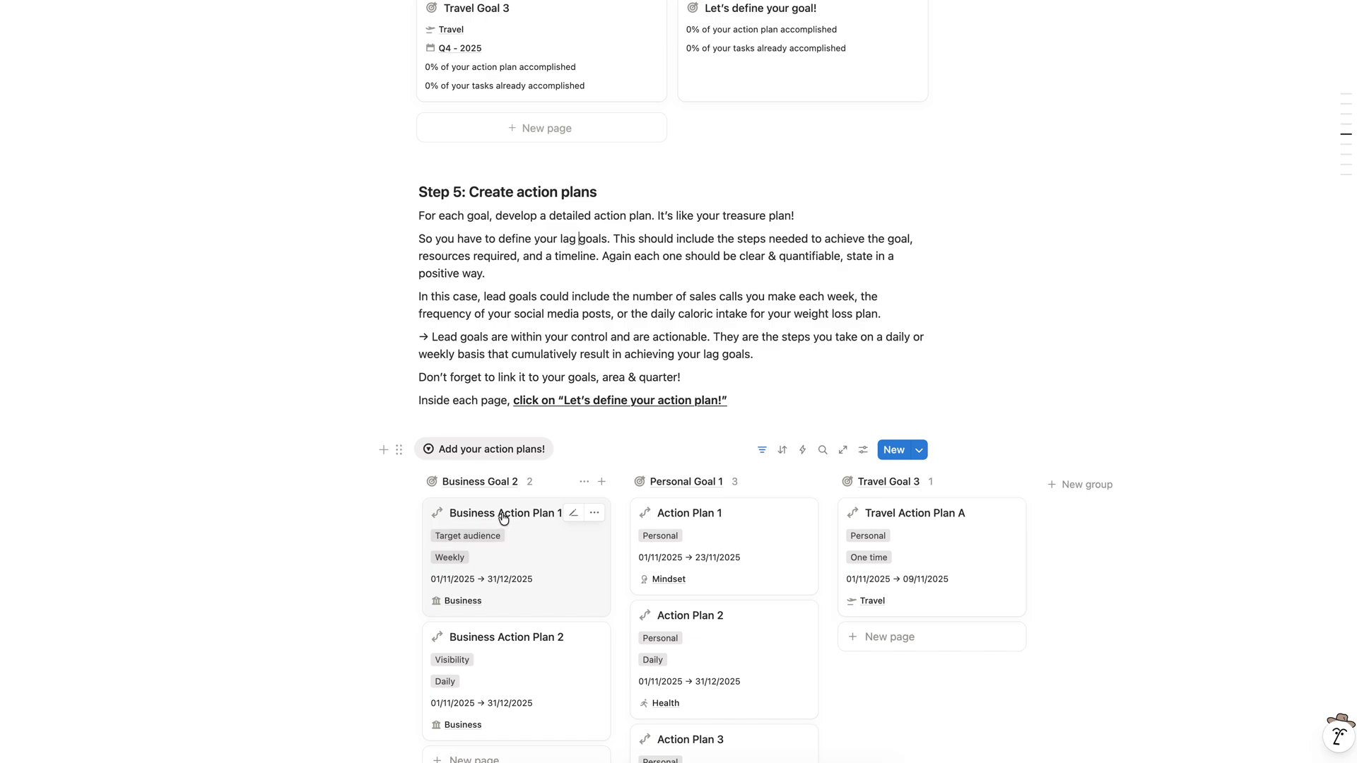
pyautogui.scroll(-2, 565, 593)
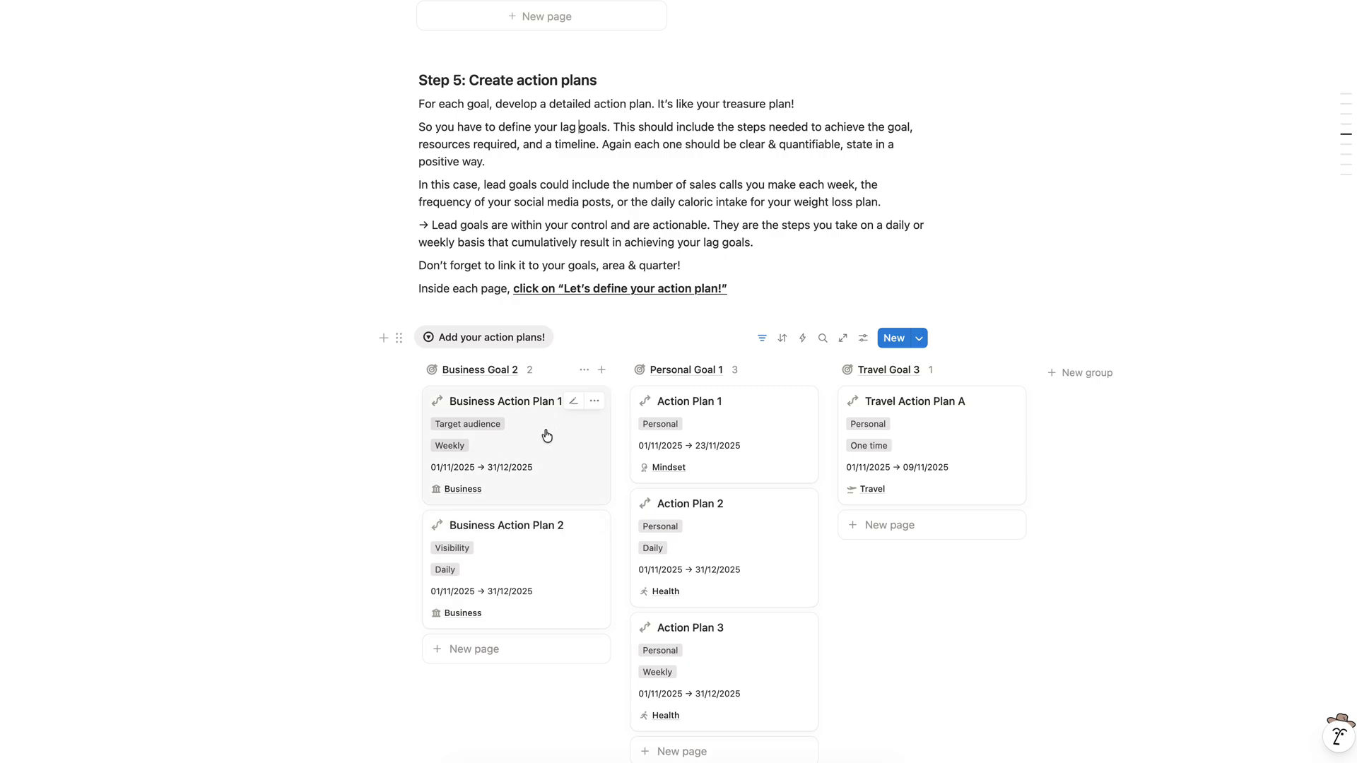
pyautogui.scroll(-1, 552, 587)
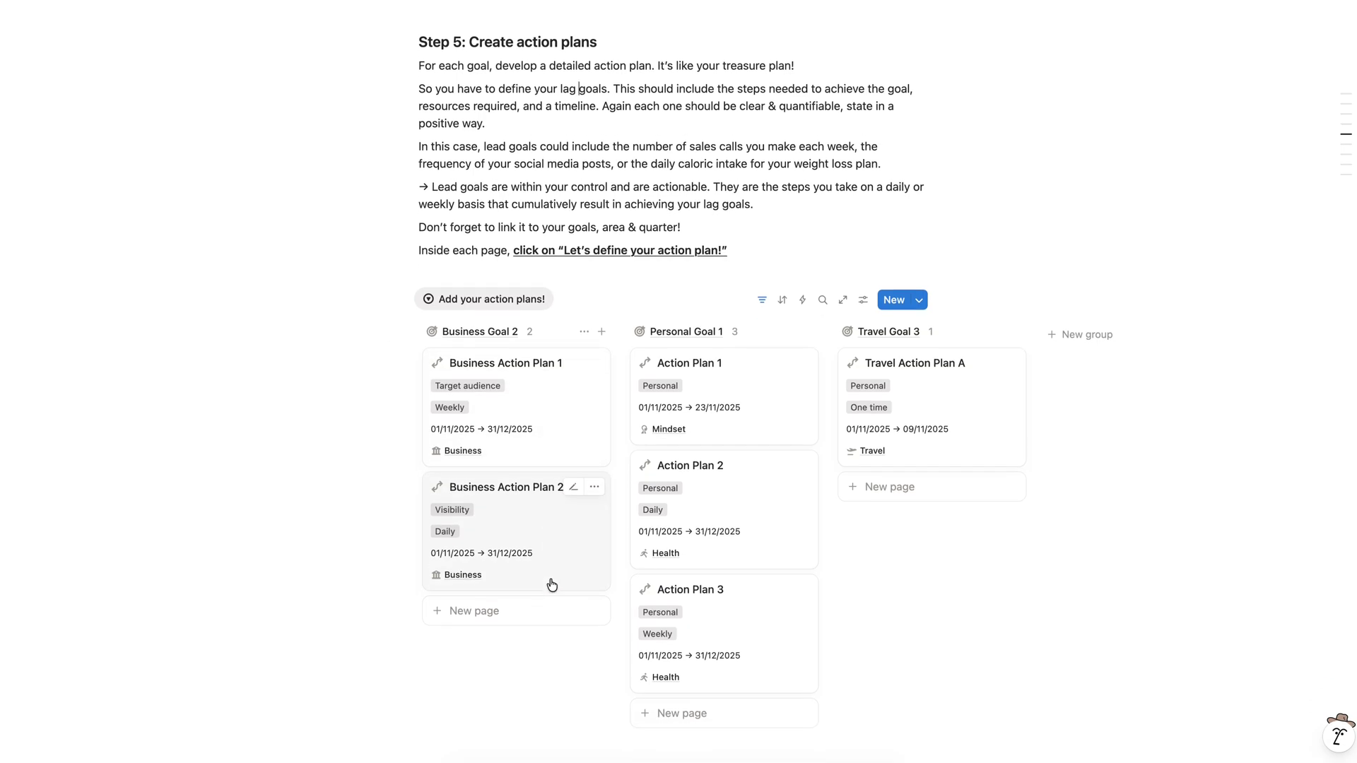
# - Open the Business Action Plan 1 page, review its properties, question sections and Execution Strategy tasks, and close it
pyautogui.click(560, 400)
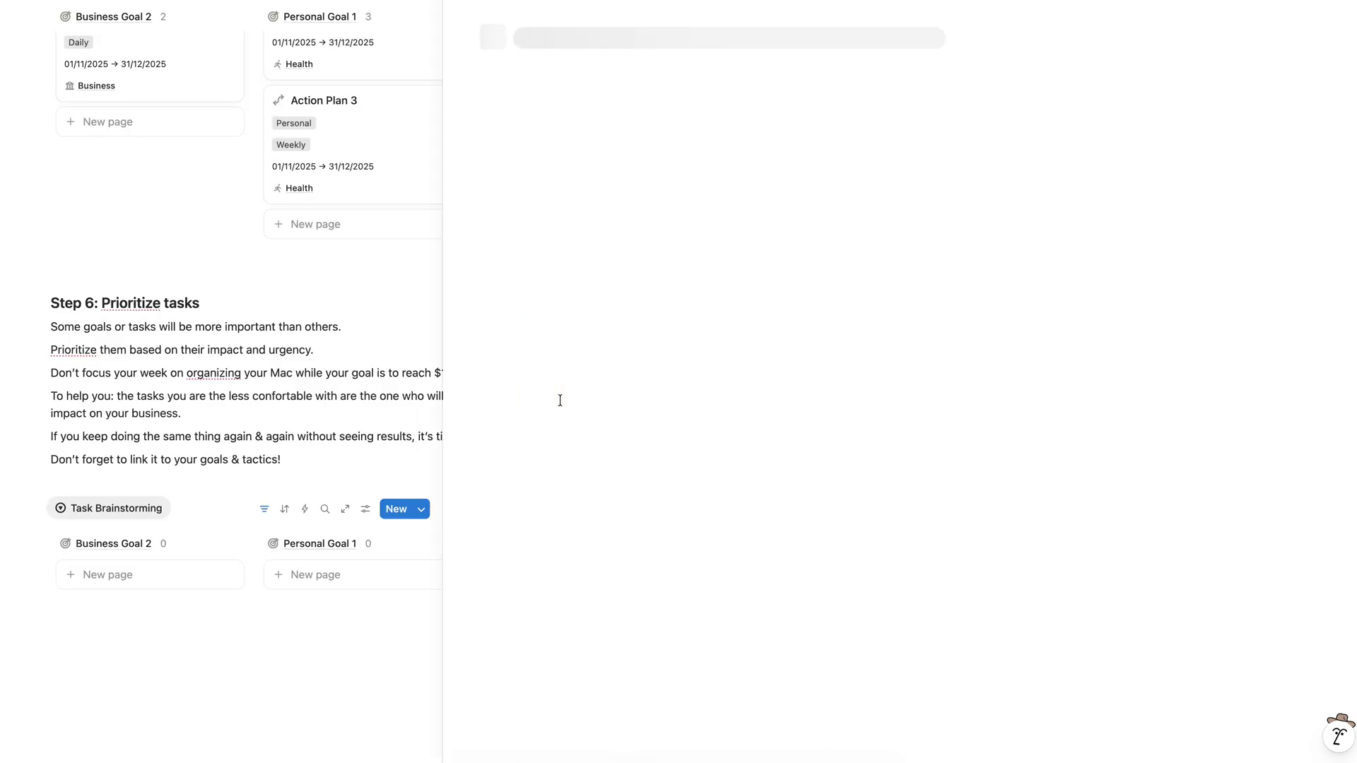
pyautogui.scroll(10, 300, 289)
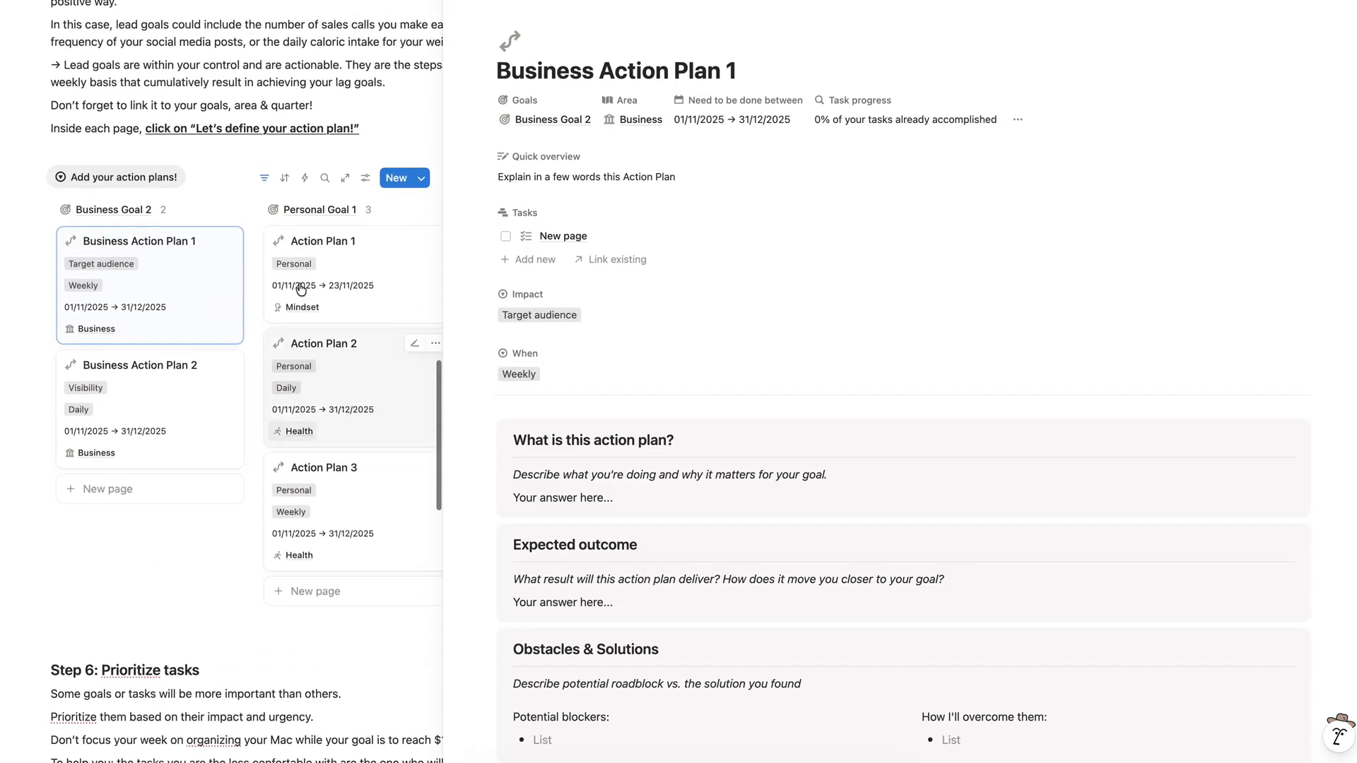
pyautogui.scroll(1, 300, 289)
pyautogui.scroll(-2, 566, 297)
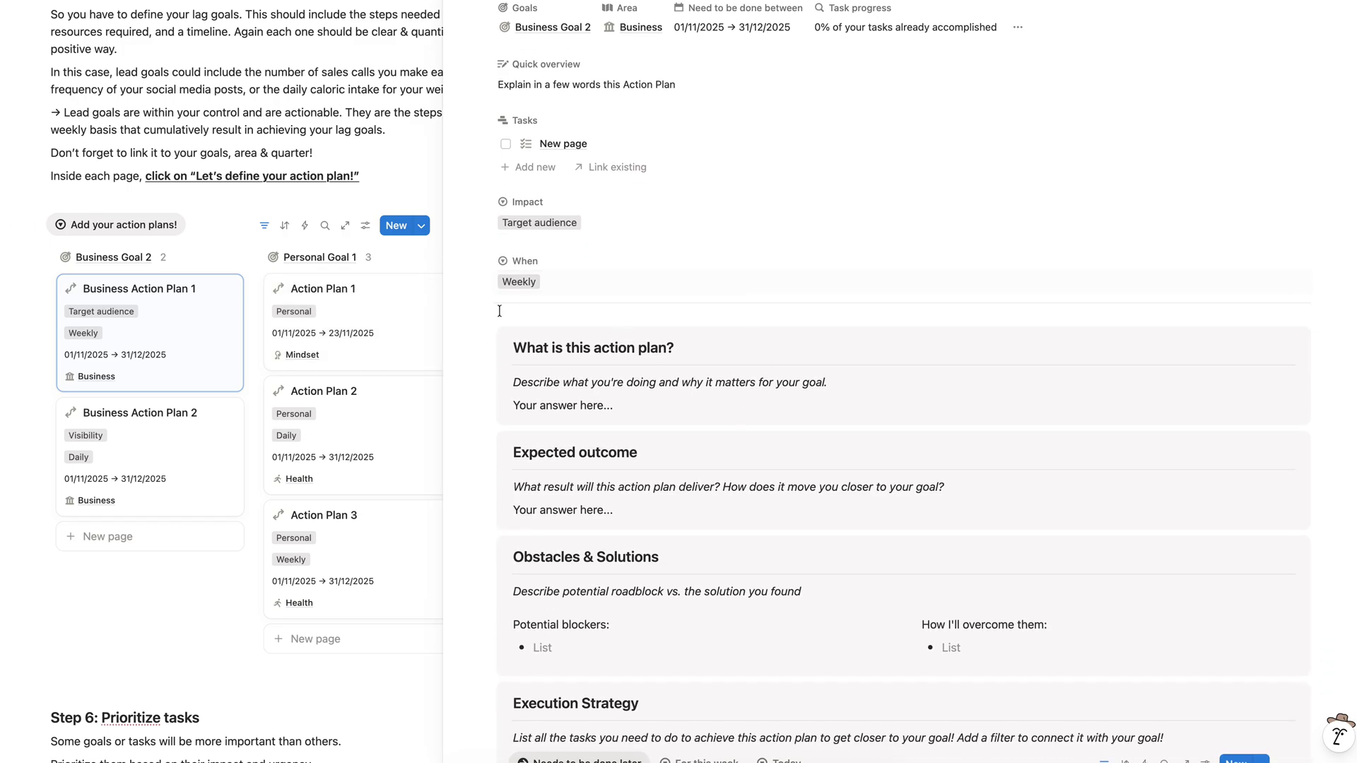
pyautogui.scroll(-2, 549, 505)
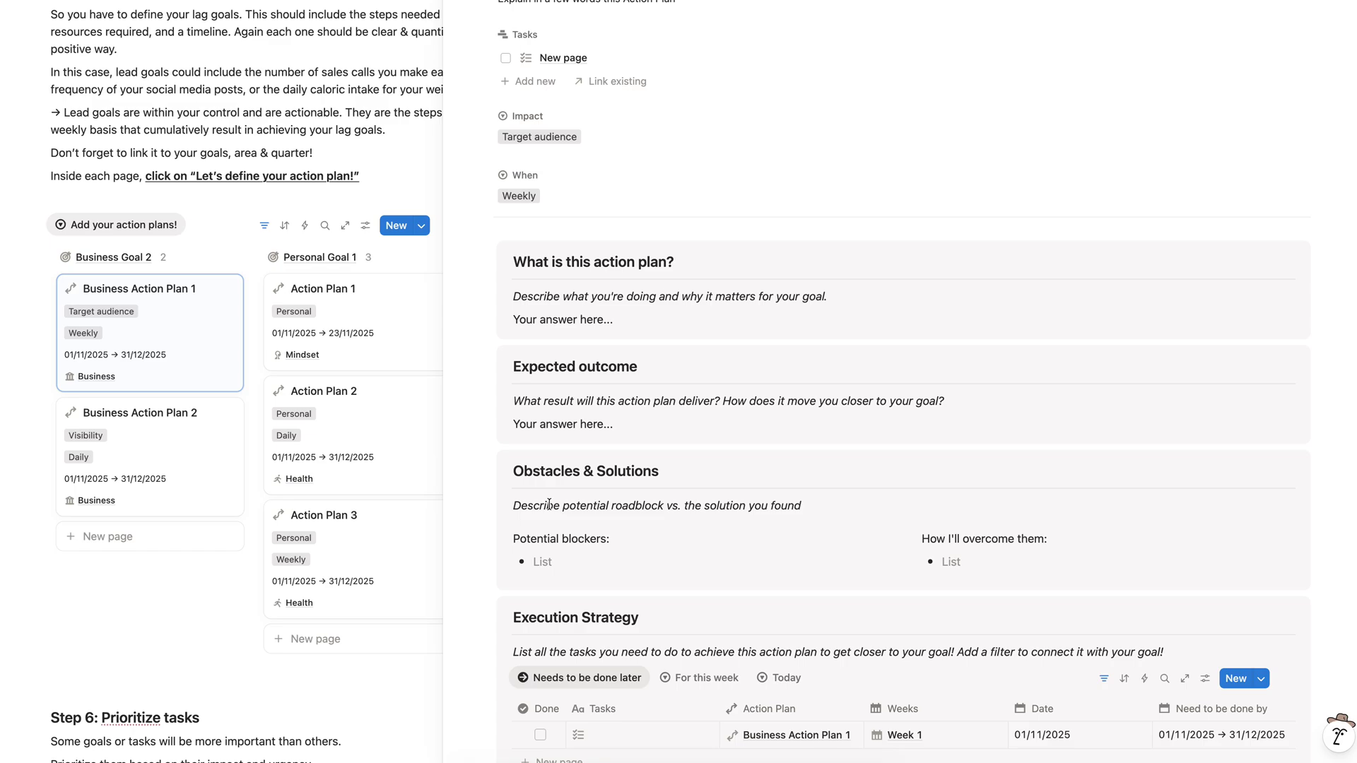
pyautogui.scroll(-3, 548, 504)
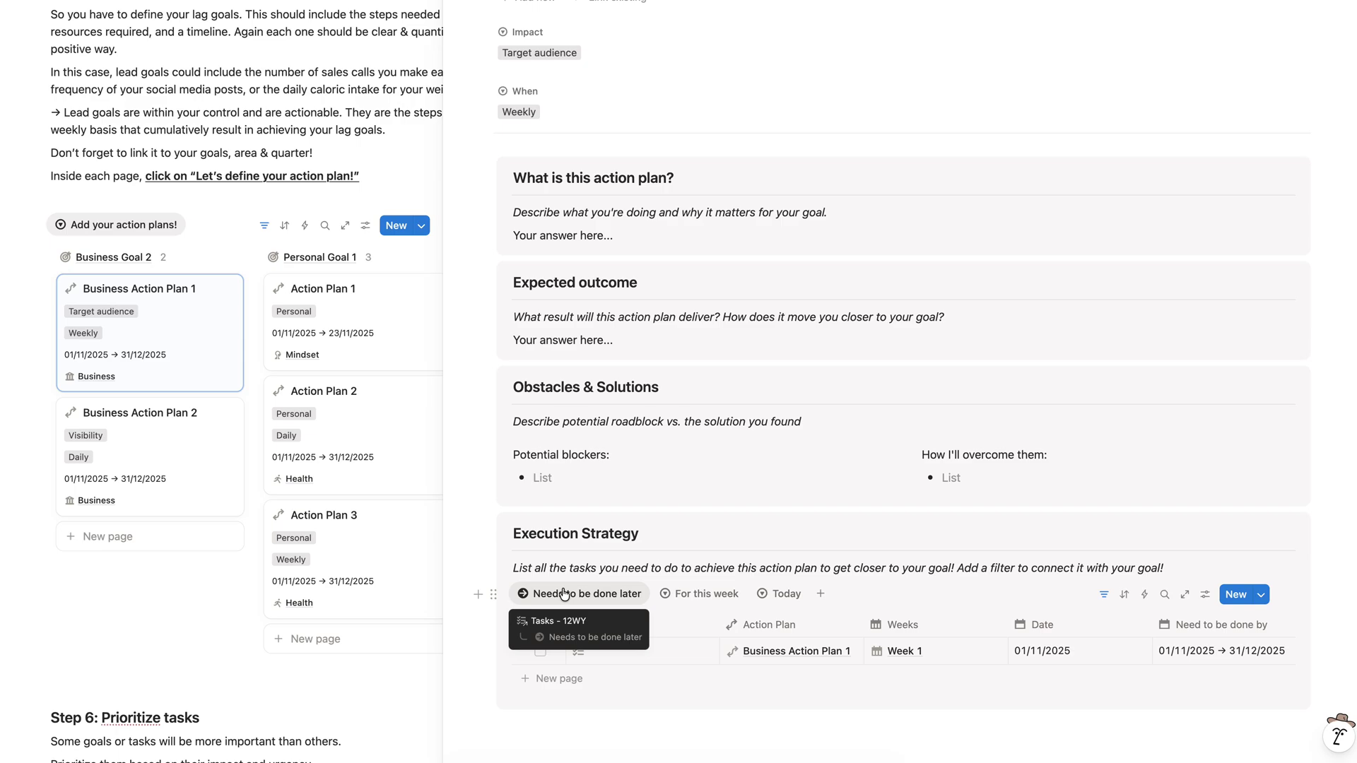
pyautogui.press('Escape')
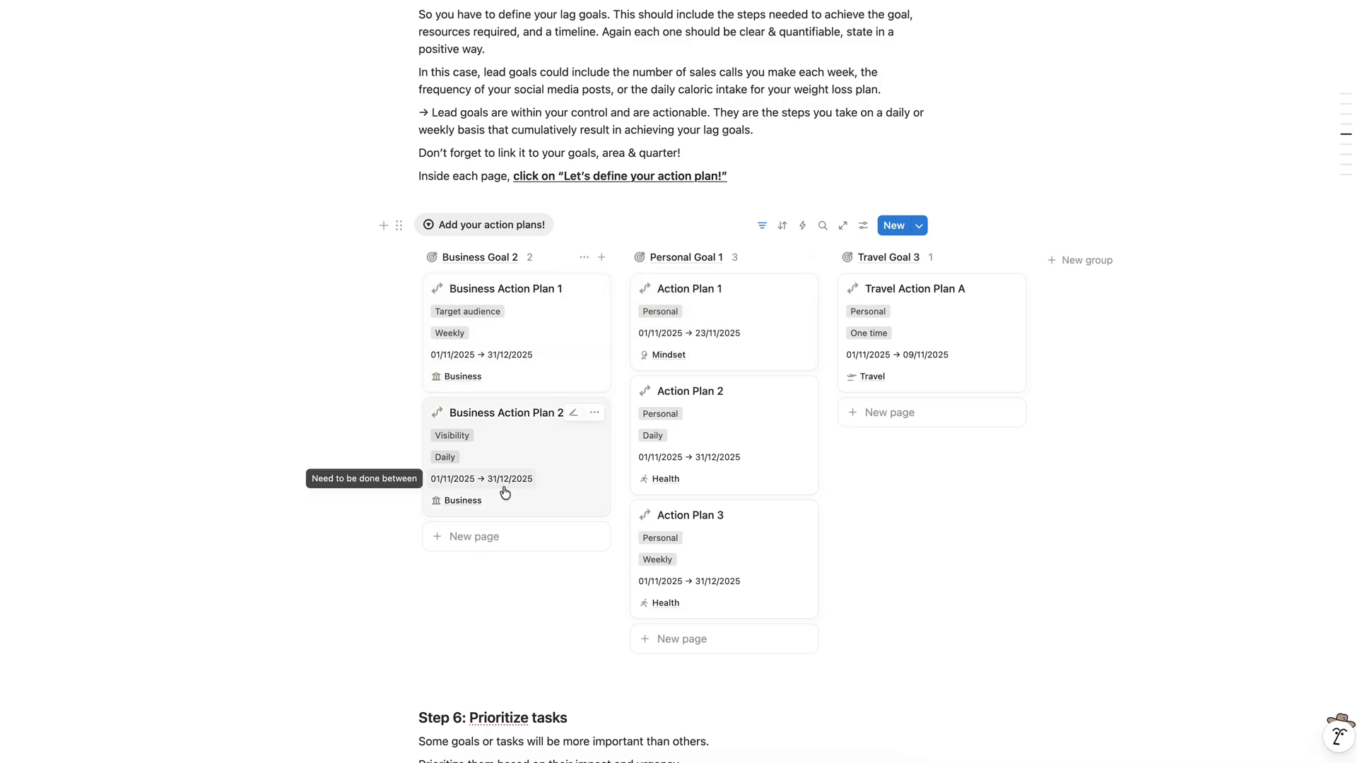
# - Review the Step 6 guidance on prioritizing tasks, highlighting "Don't focus your week on organizing"
pyautogui.scroll(-8, 506, 491)
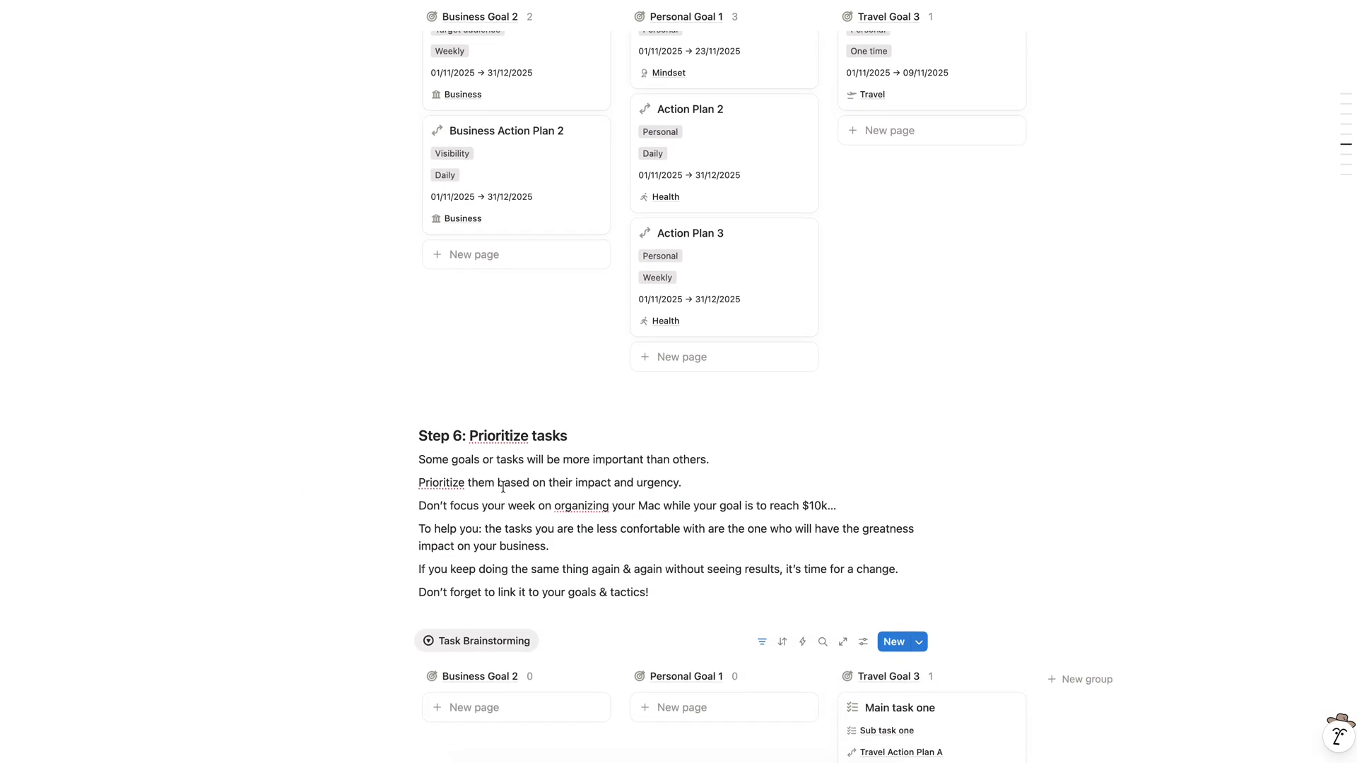
pyautogui.scroll(-3, 502, 488)
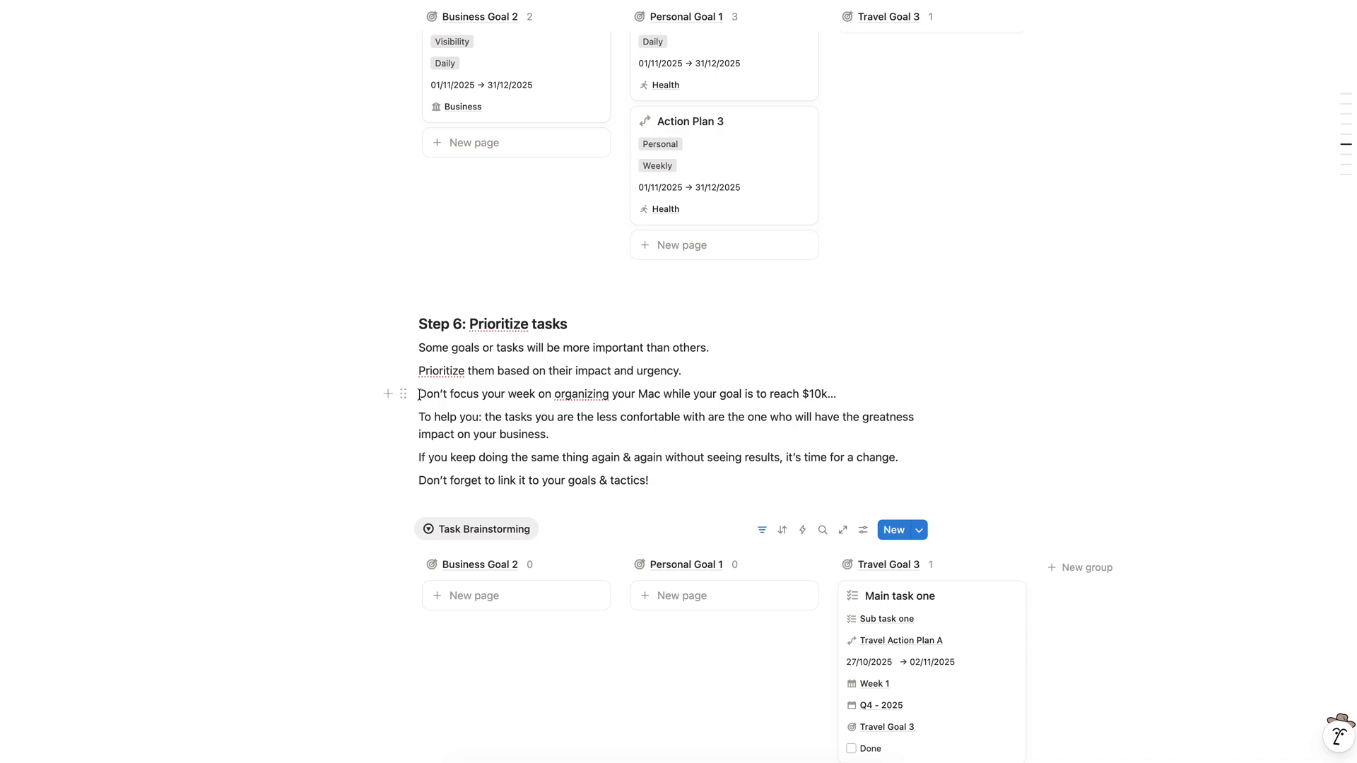
pyautogui.moveTo(418, 394); pyautogui.dragTo(606, 394)
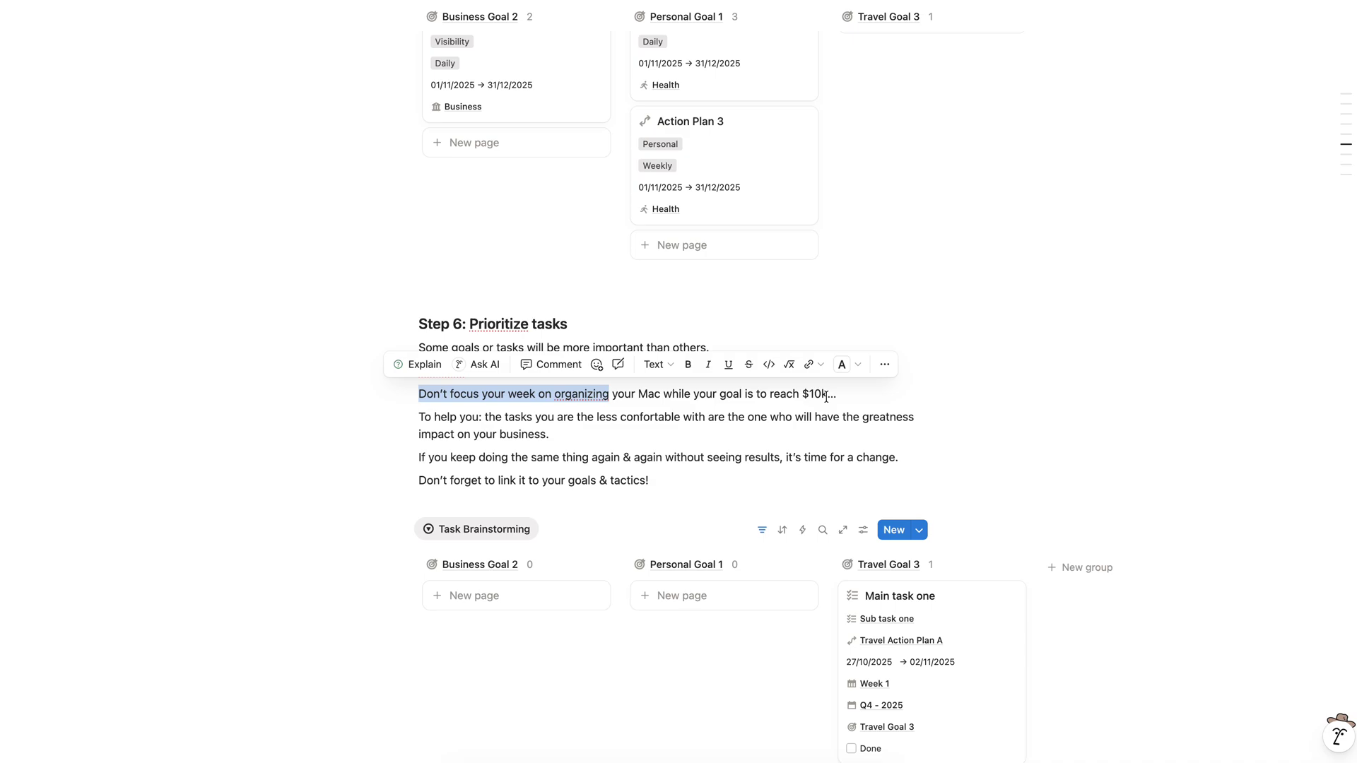
# - Review the Task Brainstorming board grouped by goal and the Step 7 guidance on accountability and regular reviews
pyautogui.scroll(-2, 744, 502)
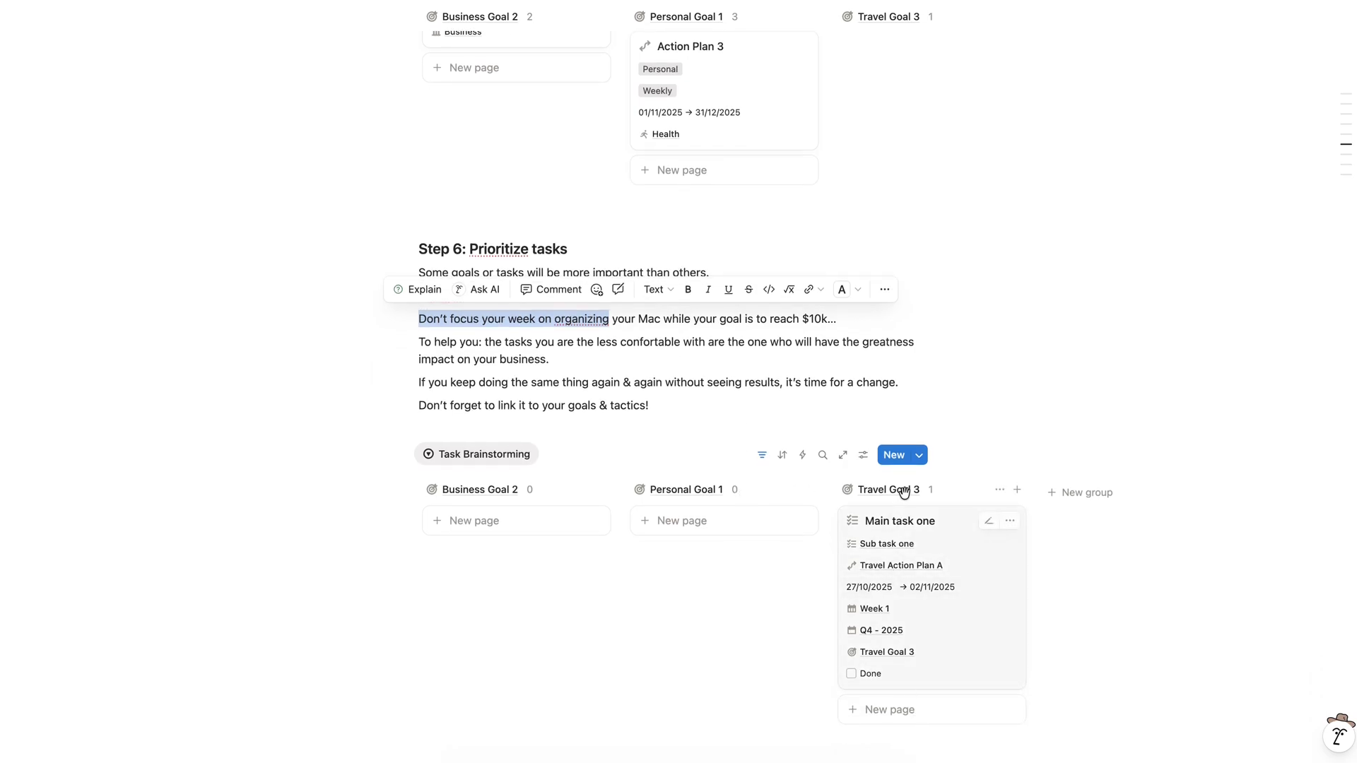
pyautogui.scroll(-1, 507, 593)
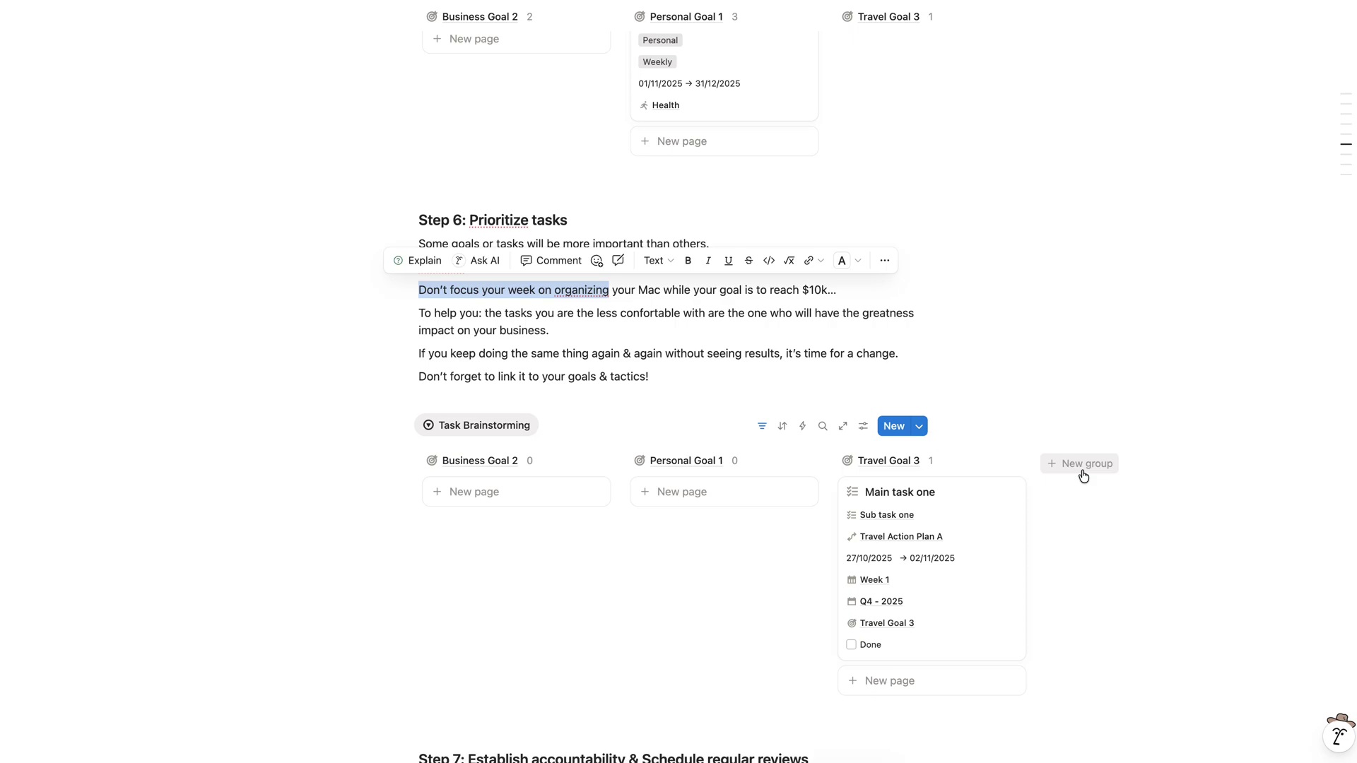
pyautogui.scroll(-5, 1082, 471)
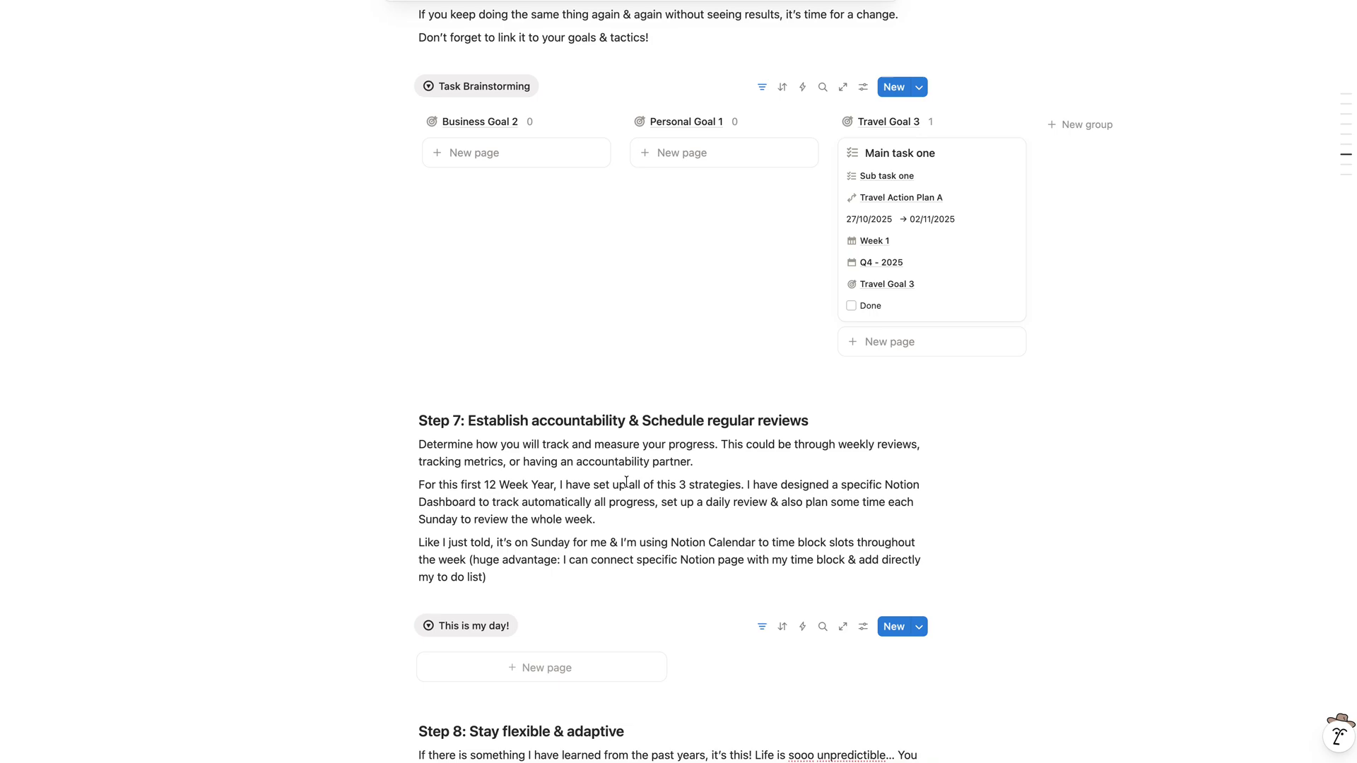
pyautogui.scroll(-2, 626, 483)
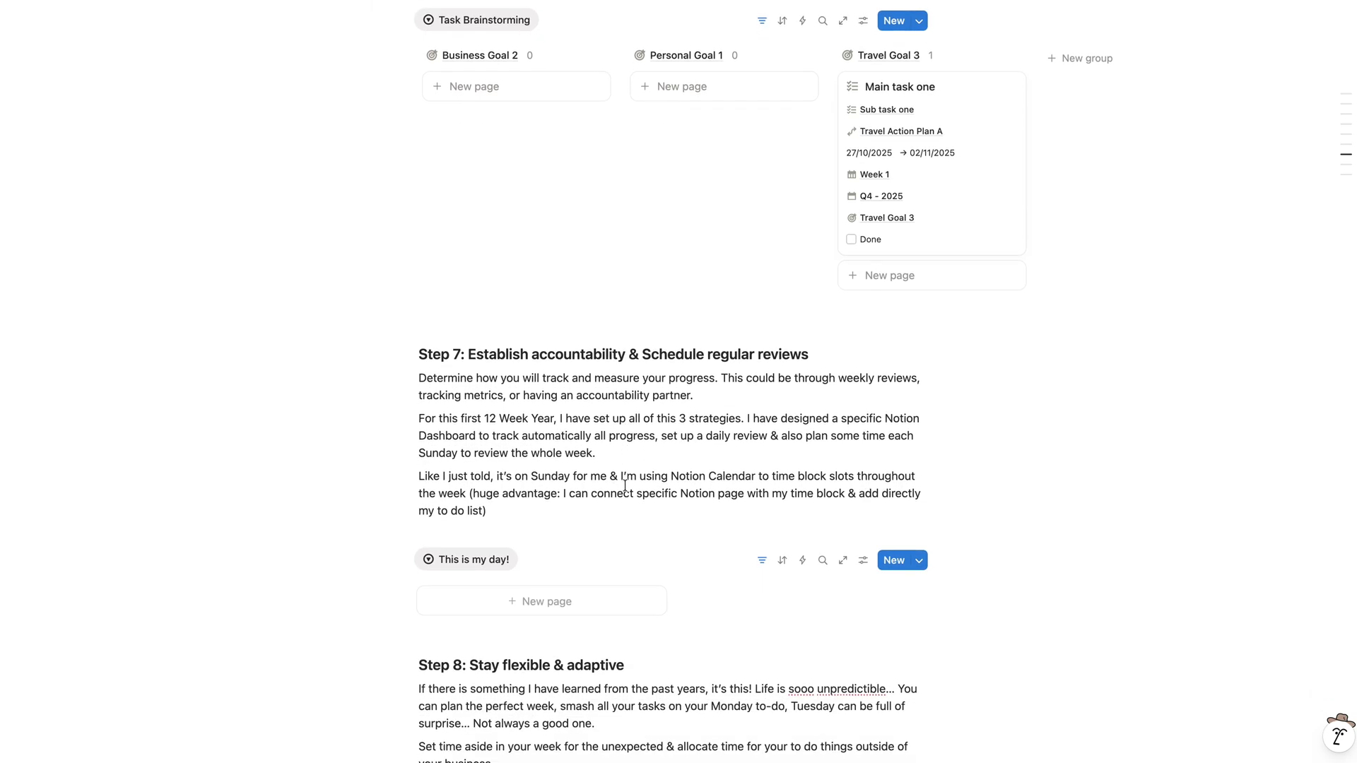
# - Open a new daily page in the This is my day! view, review its morning, evening and habit sections, and close it
pyautogui.click(563, 602)
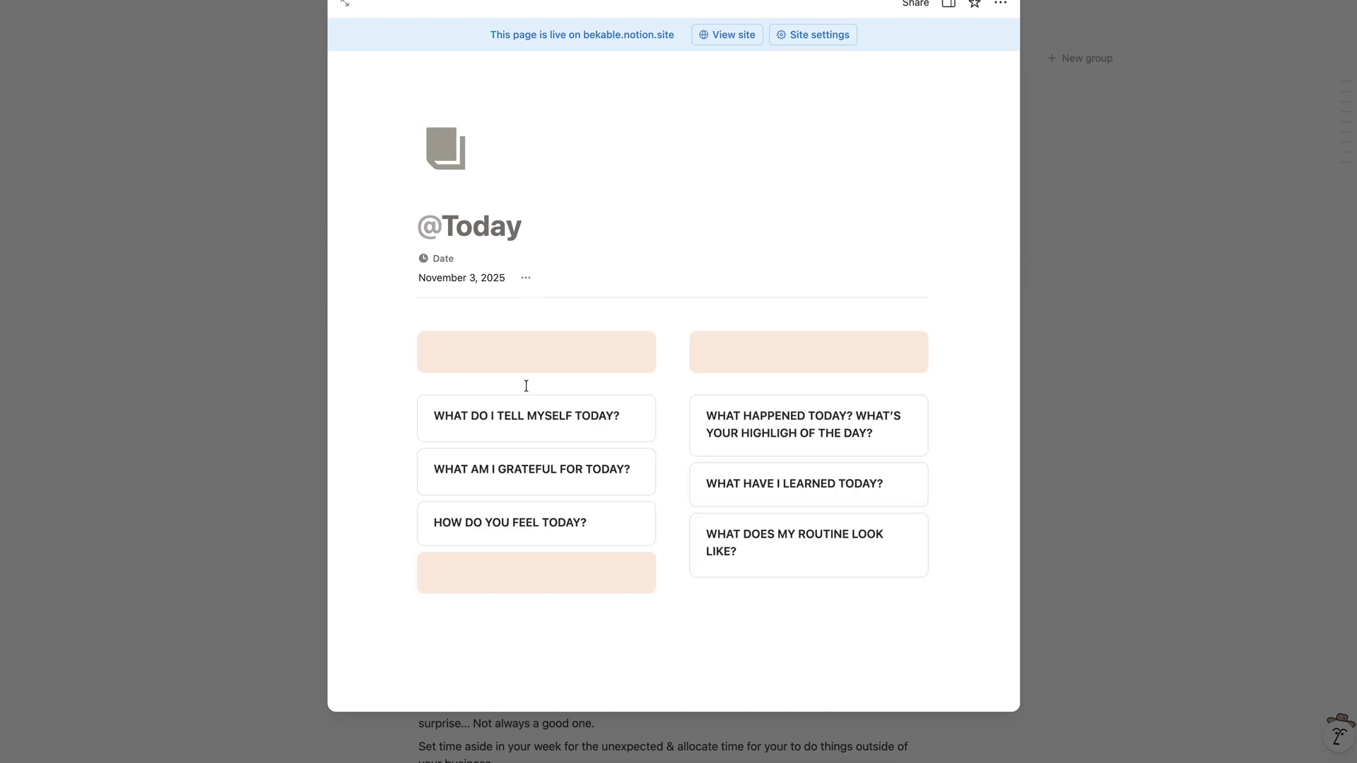
pyautogui.scroll(-3, 525, 386)
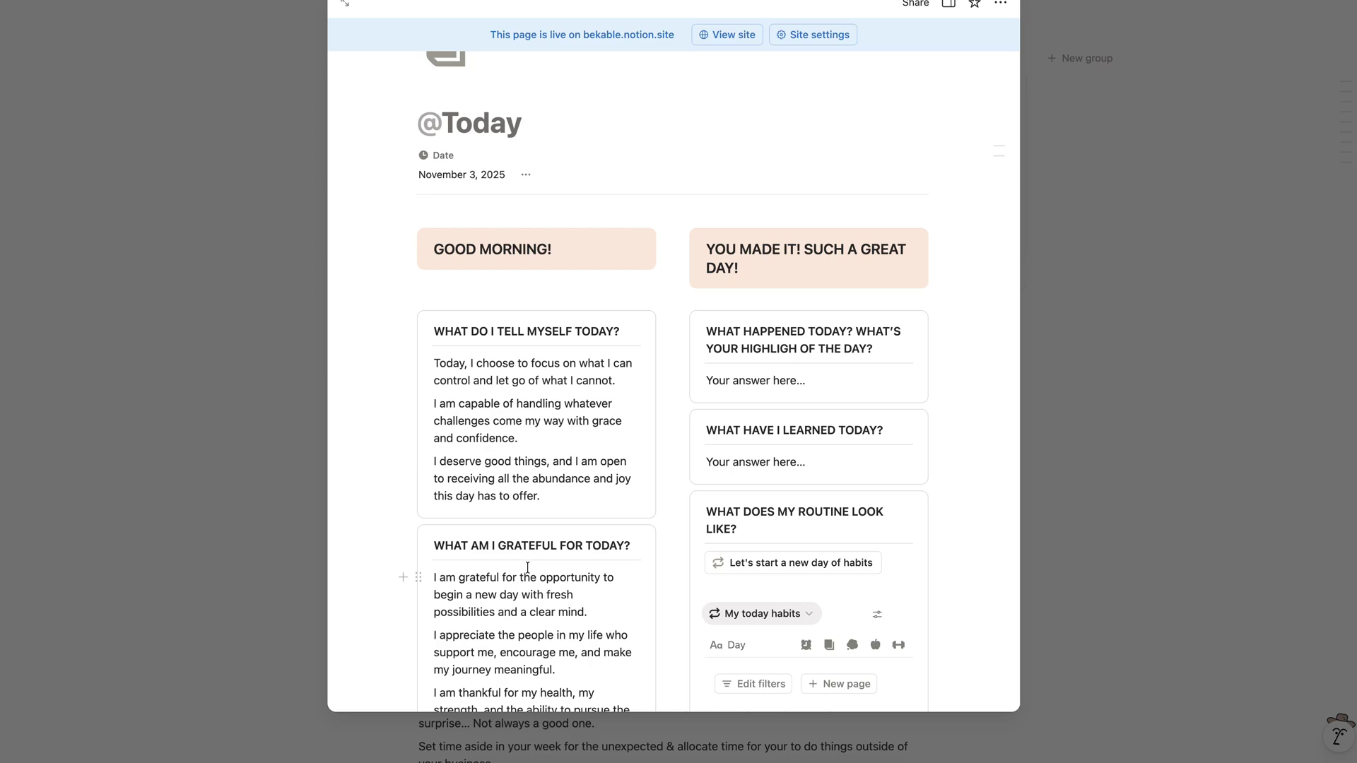
pyautogui.scroll(-5, 578, 472)
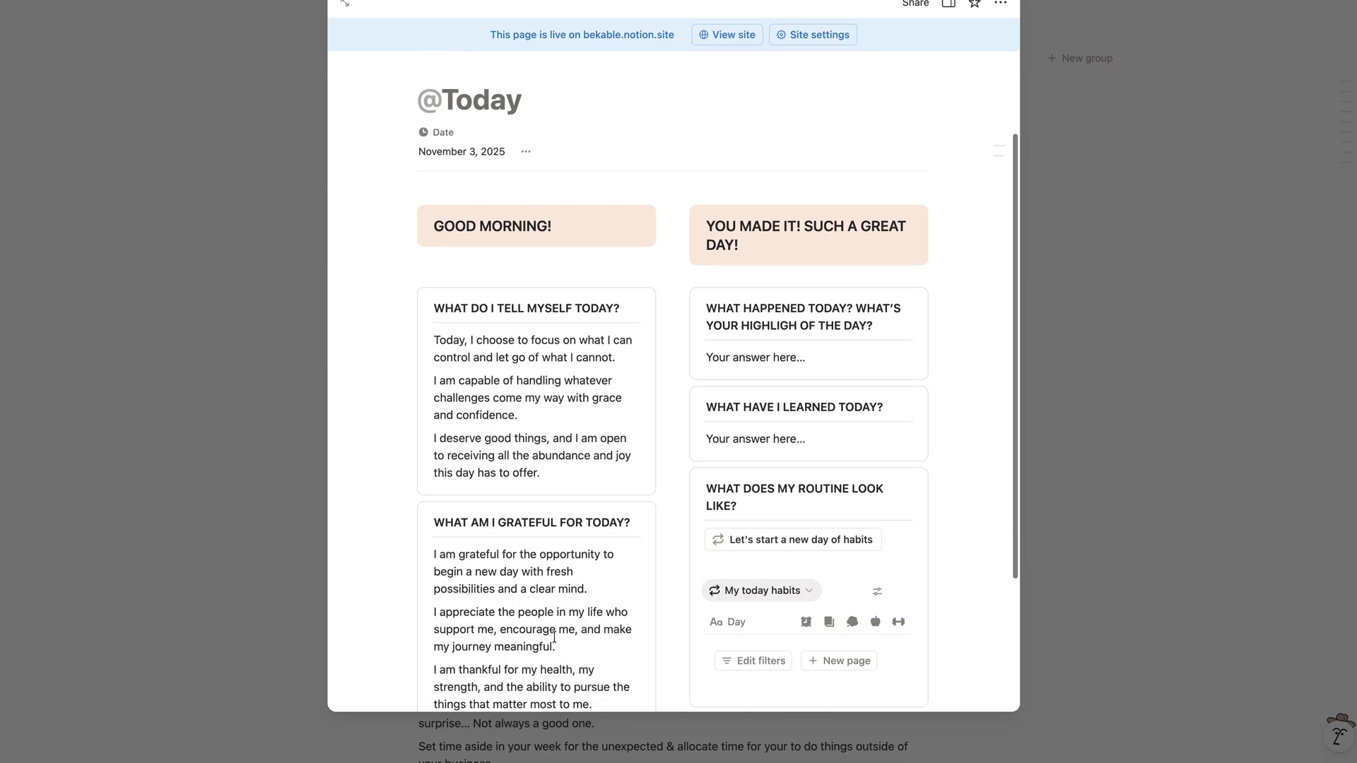
pyautogui.scroll(-4, 588, 473)
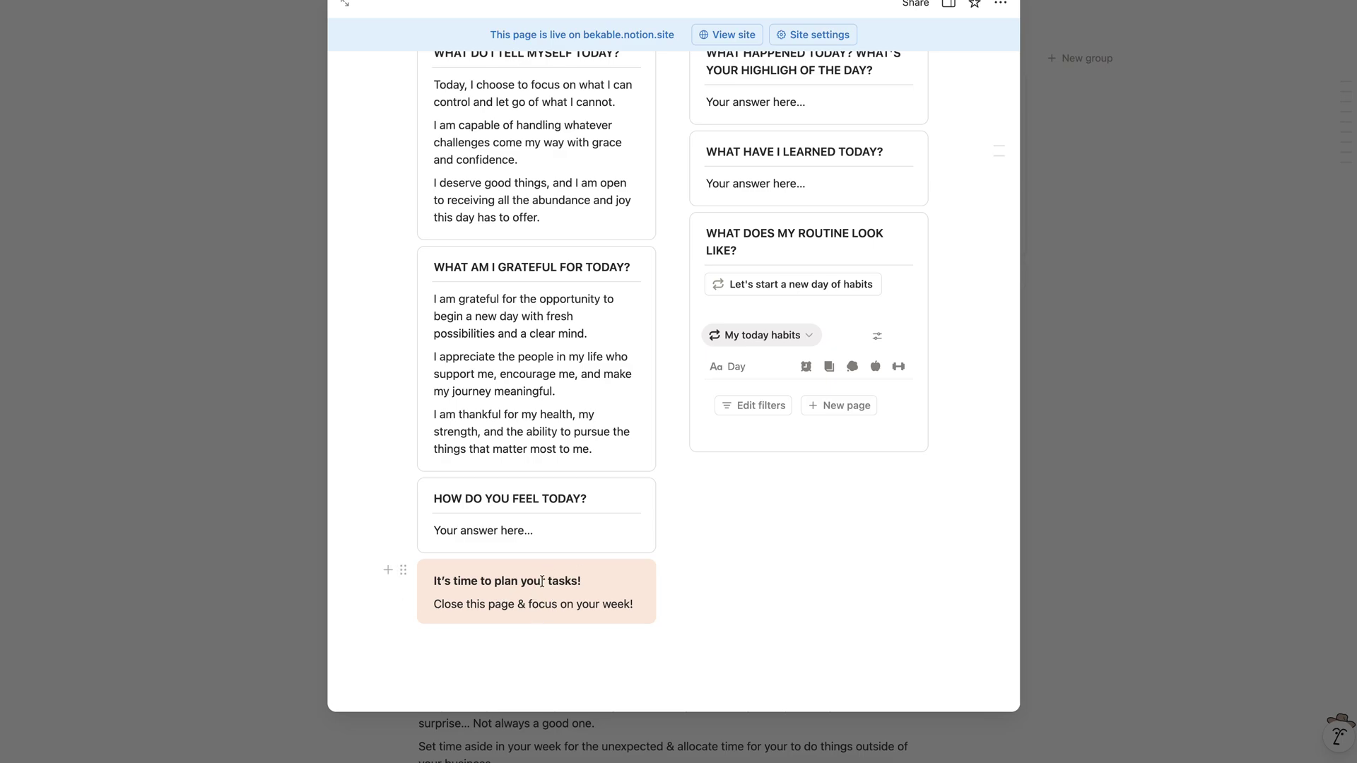
pyautogui.scroll(5, 542, 580)
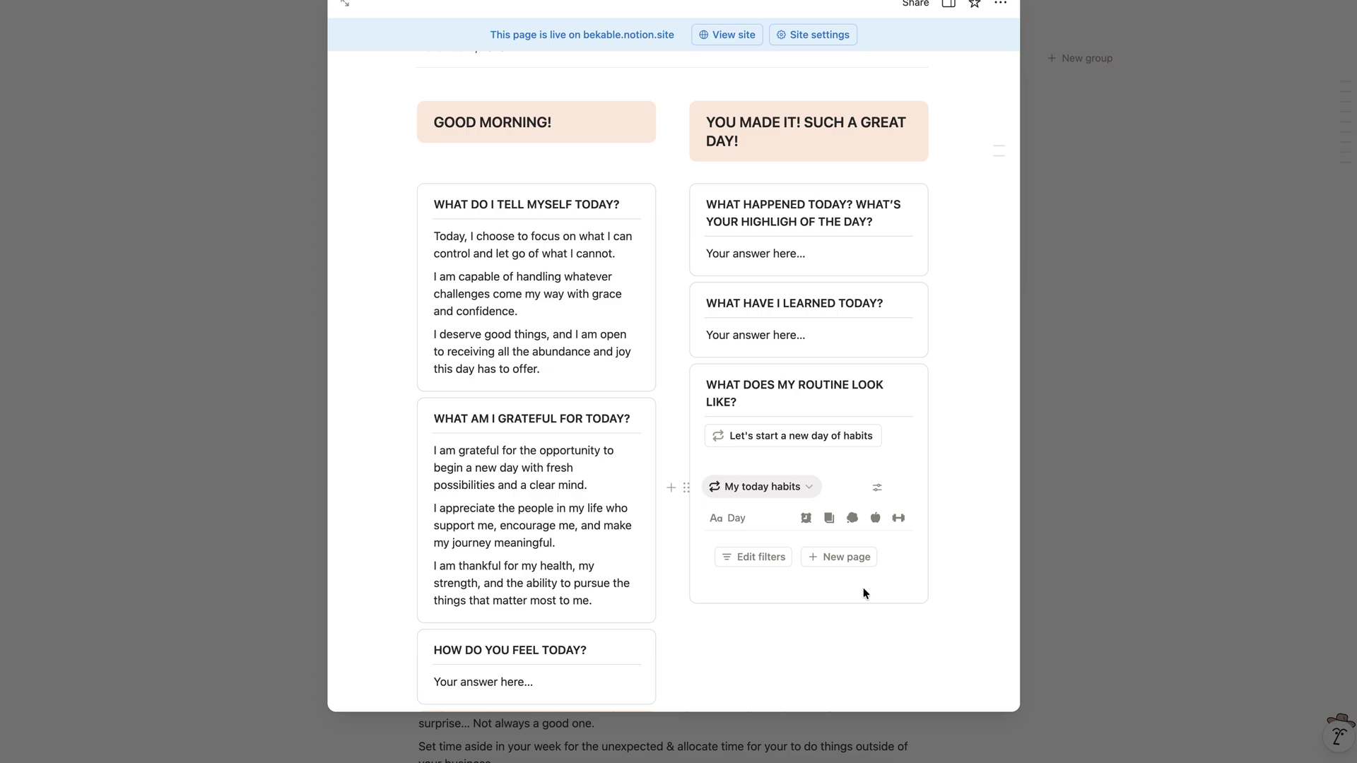
pyautogui.click(1130, 452)
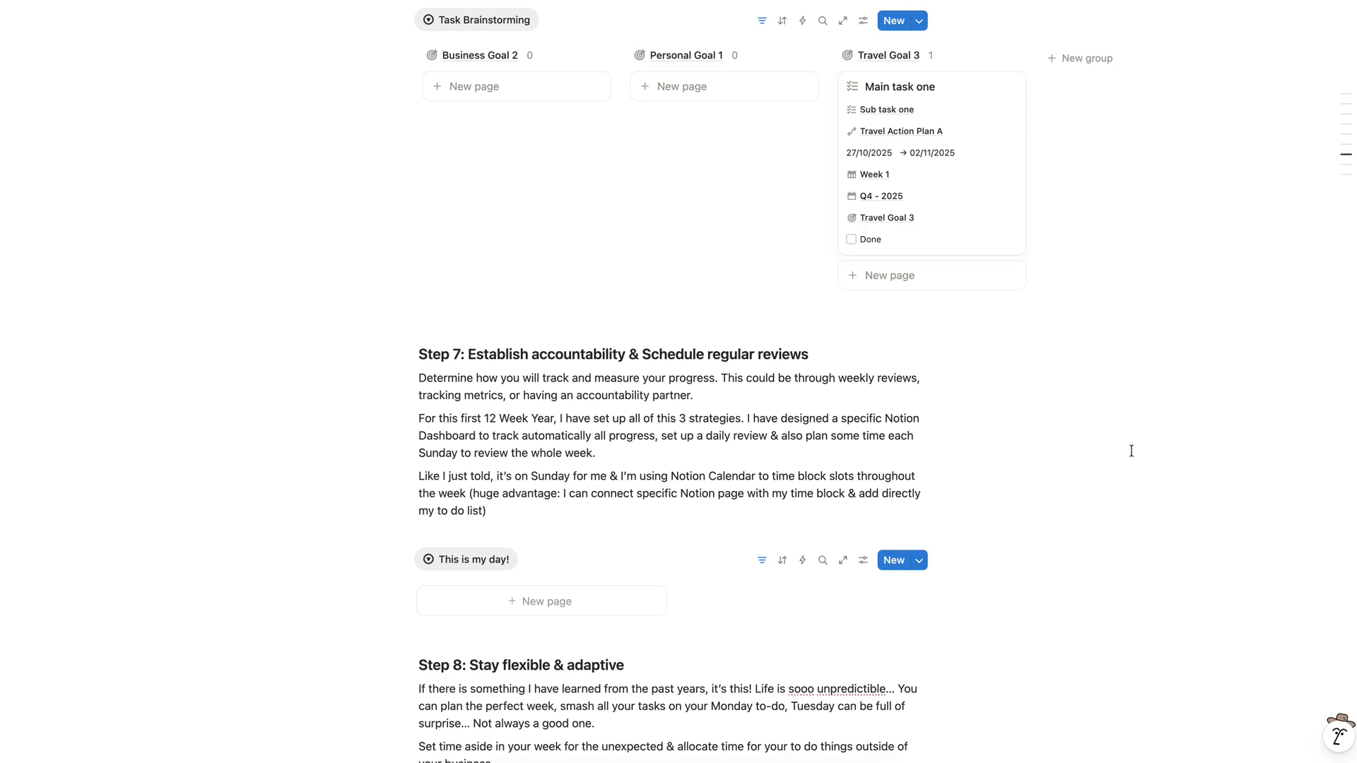
# - Review the Step 8 guidance on staying flexible and adaptive
pyautogui.scroll(-5, 1131, 450)
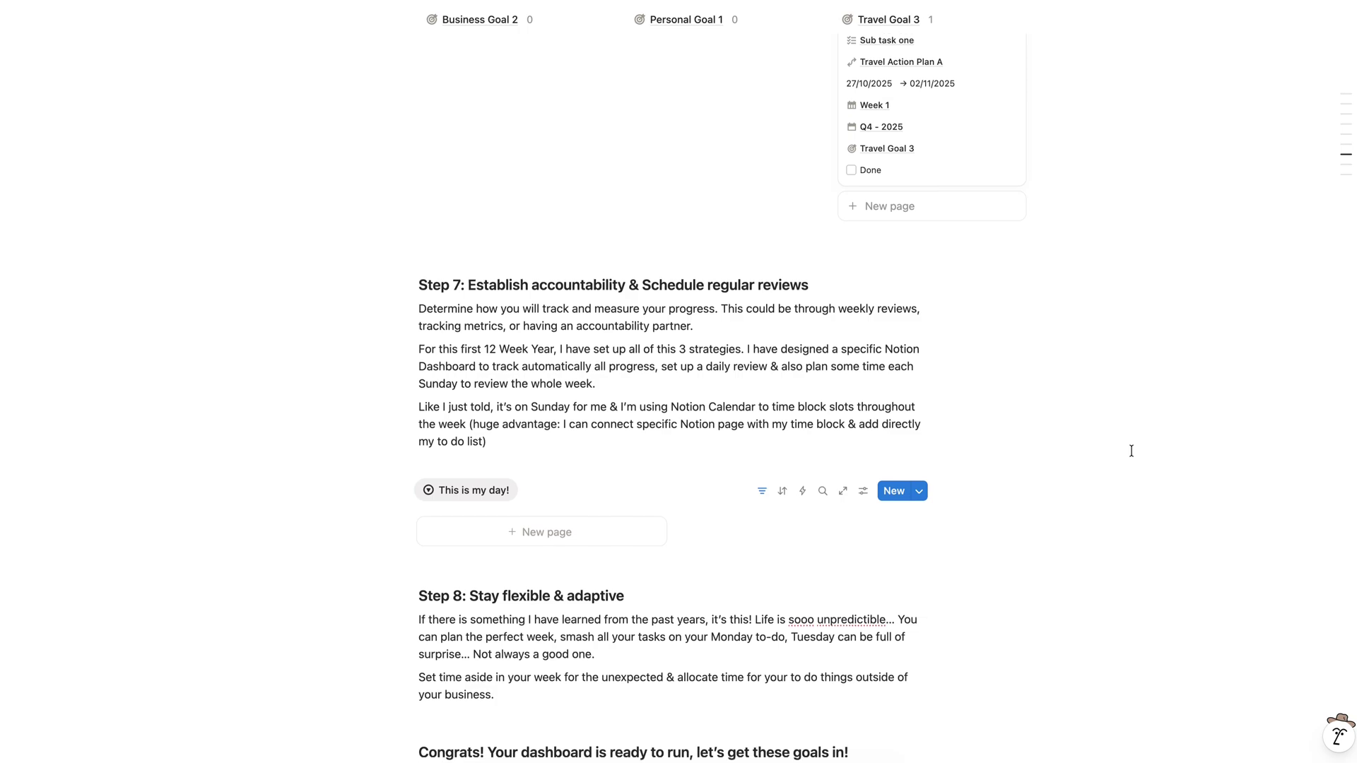